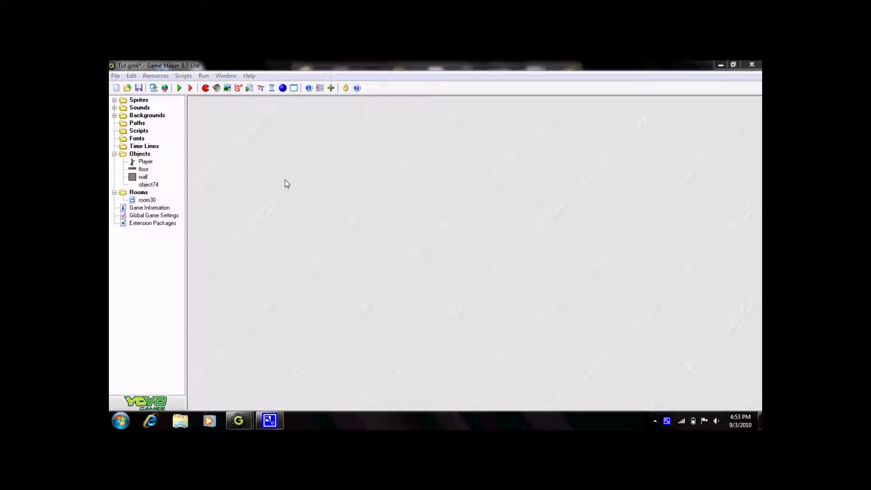
# Inspect the wall object's properties, including its Solid option, and open the Player object's properties.
pyautogui.doubleClick(143, 177)
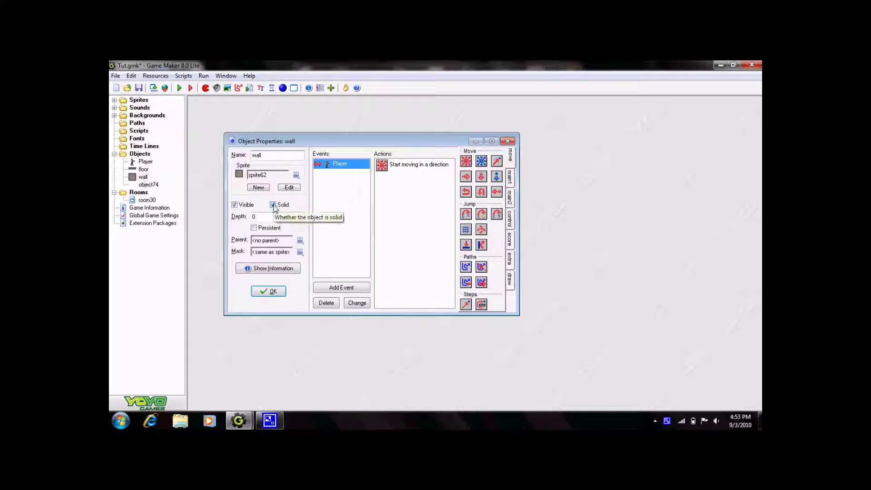
pyautogui.click(278, 293)
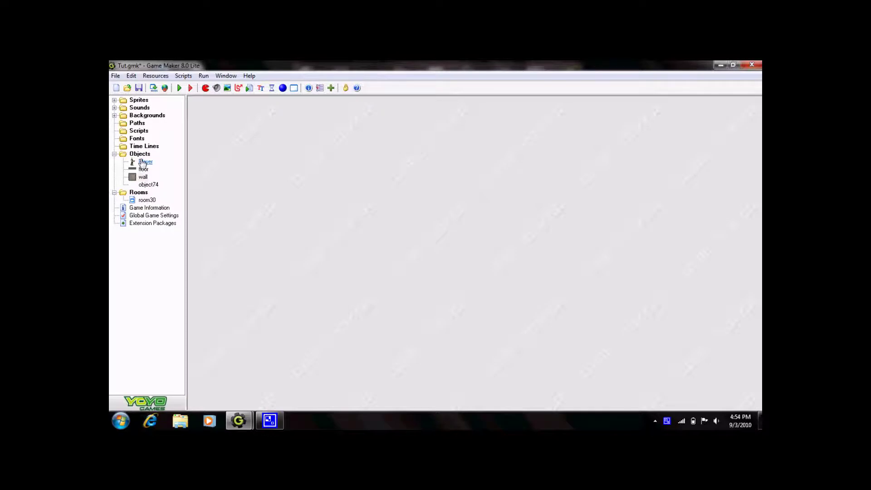
pyautogui.doubleClick(144, 162)
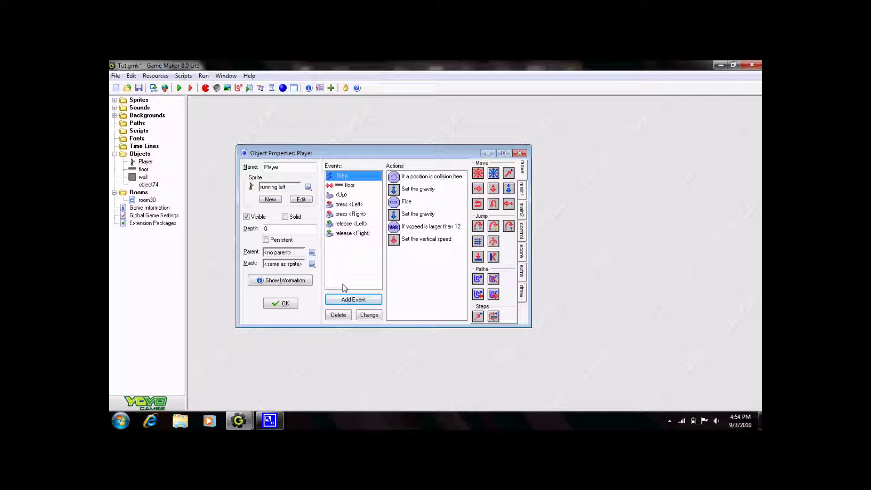
# Look through the Step event types available for the Player object without adding one.
pyautogui.click(346, 299)
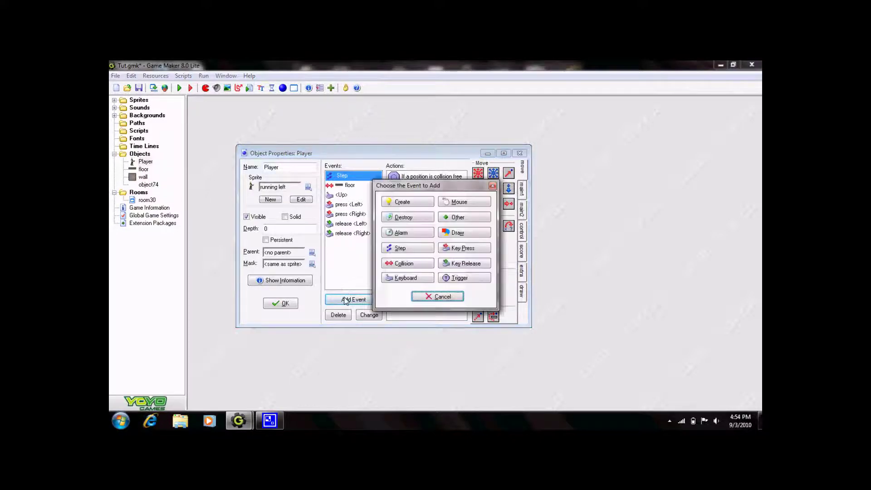
pyautogui.click(406, 249)
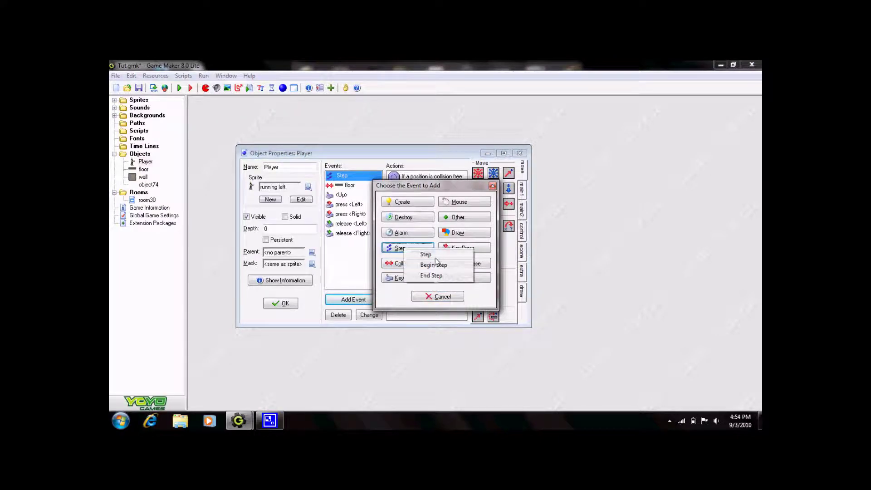
pyautogui.click(407, 298)
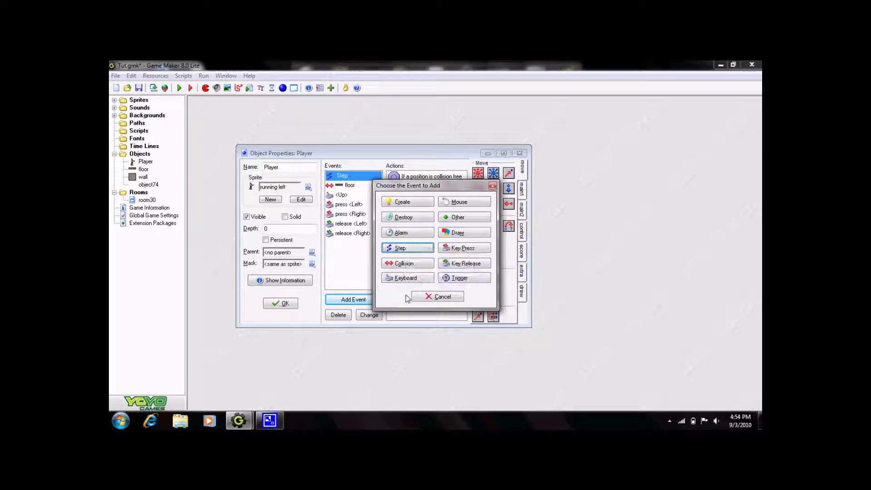
pyautogui.click(440, 296)
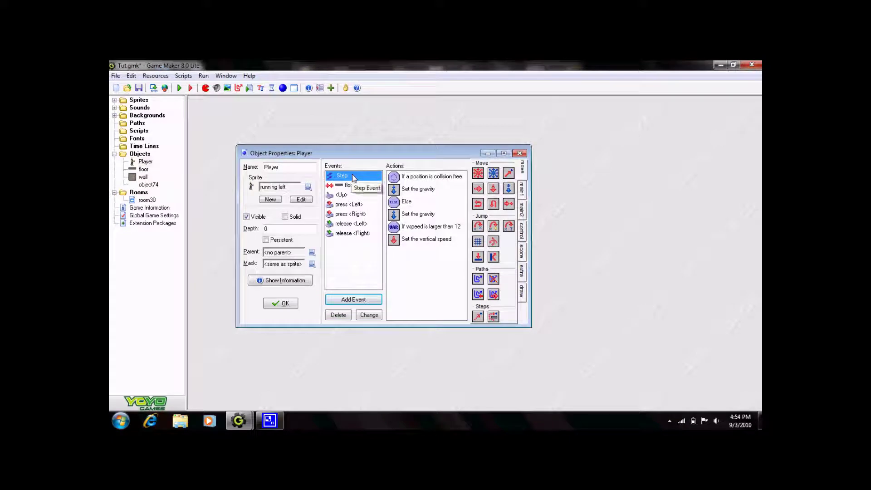
# Examine the Check Empty action's position, objects and Relative settings in the Player's Step event.
pyautogui.click(429, 178)
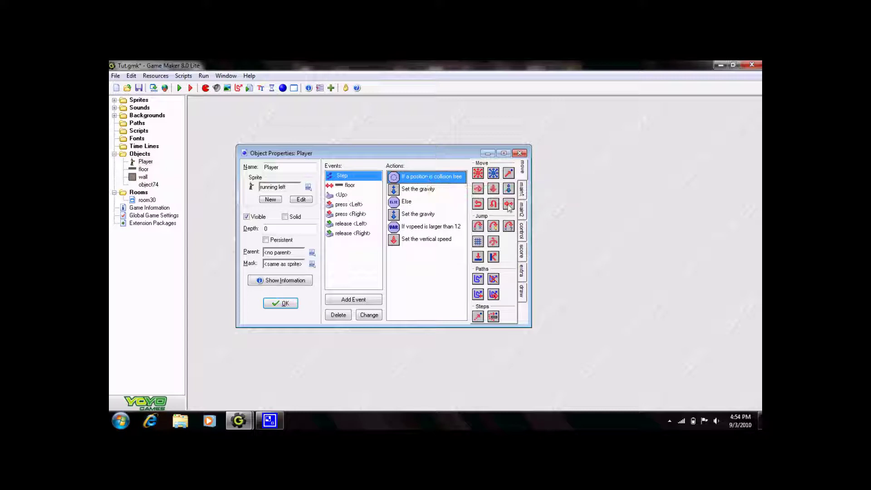
pyautogui.click(523, 209)
pyautogui.click(523, 232)
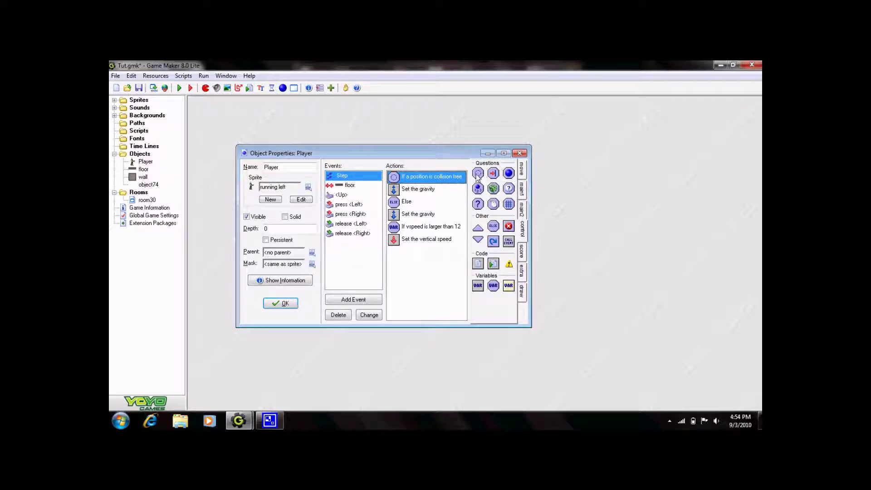
pyautogui.doubleClick(455, 176)
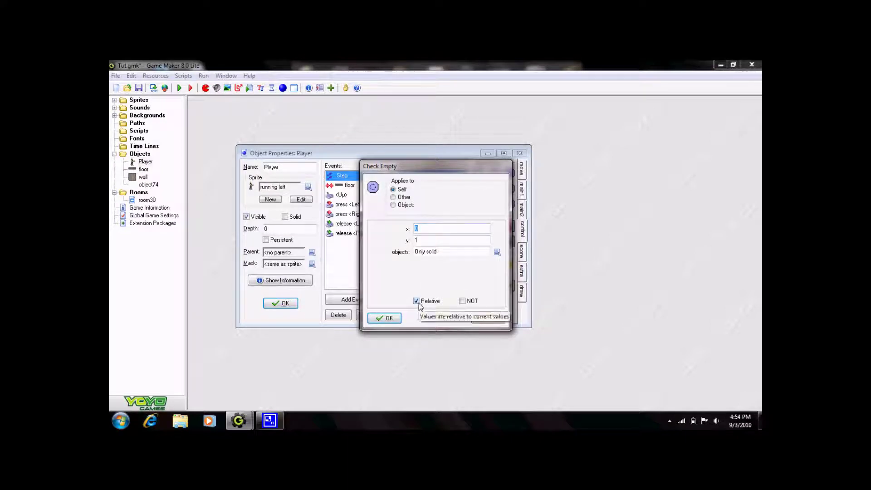
pyautogui.click(388, 318)
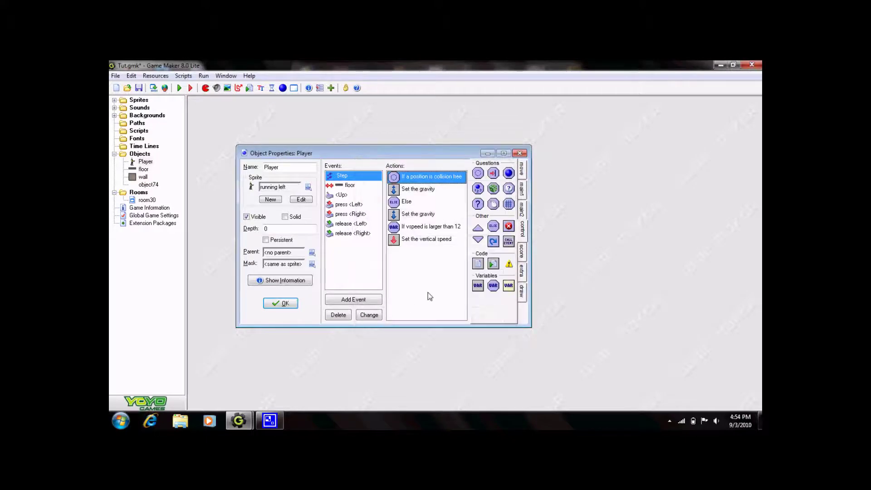
# Examine the direction and gravity values of the first Set Gravity action in the Step event.
pyautogui.click(522, 173)
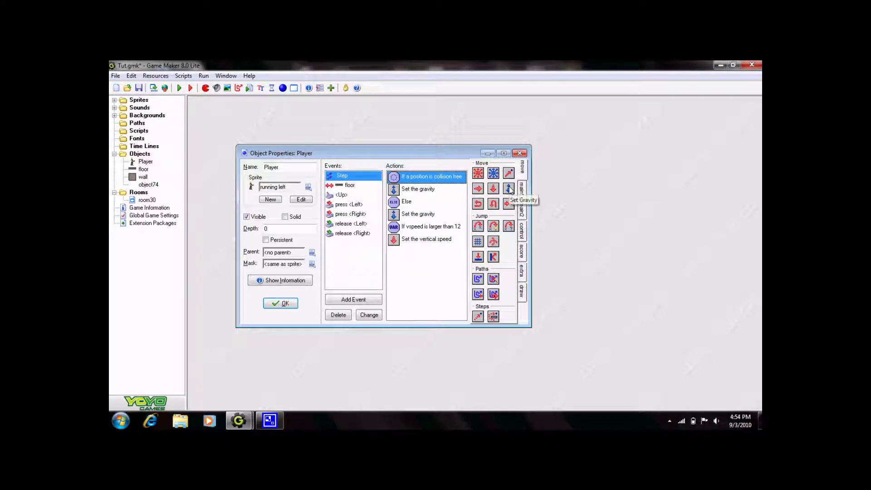
pyautogui.moveTo(509, 189); pyautogui.dragTo(430, 194)
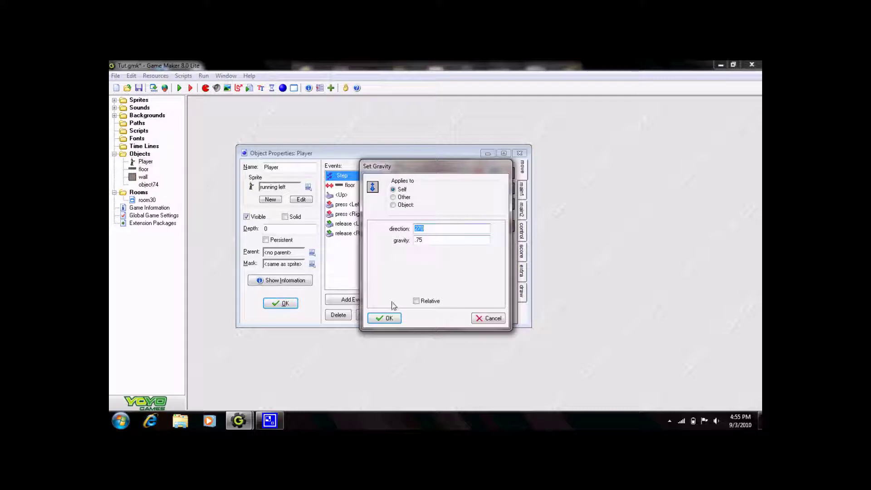
pyautogui.click(386, 319)
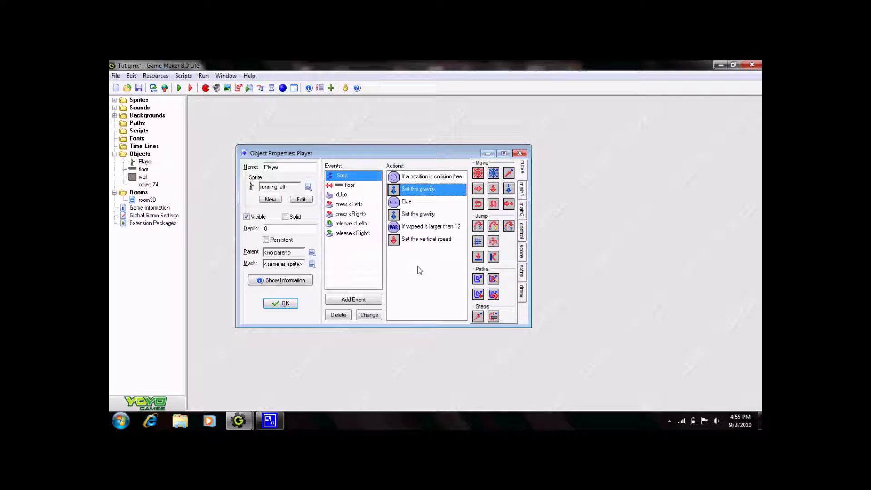
# Locate the Else action and examine the settings of the Set Gravity action that follows it in the Step event.
pyautogui.click(522, 231)
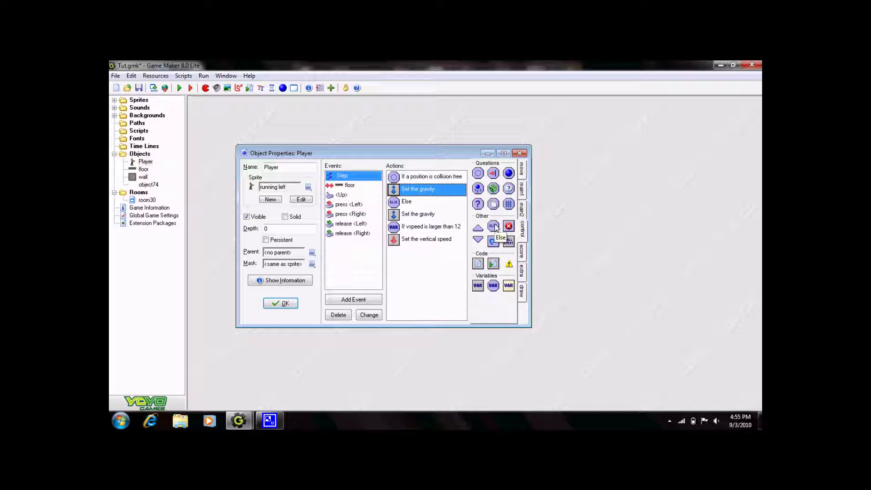
pyautogui.click(410, 204)
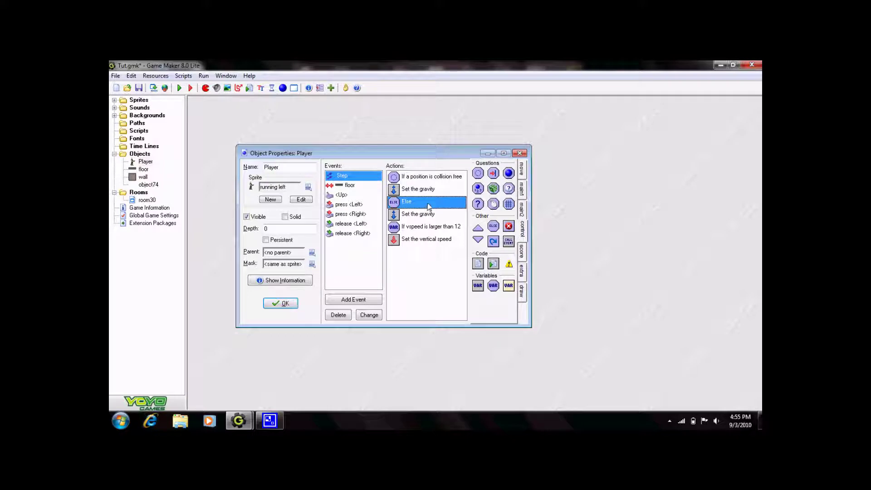
pyautogui.click(523, 171)
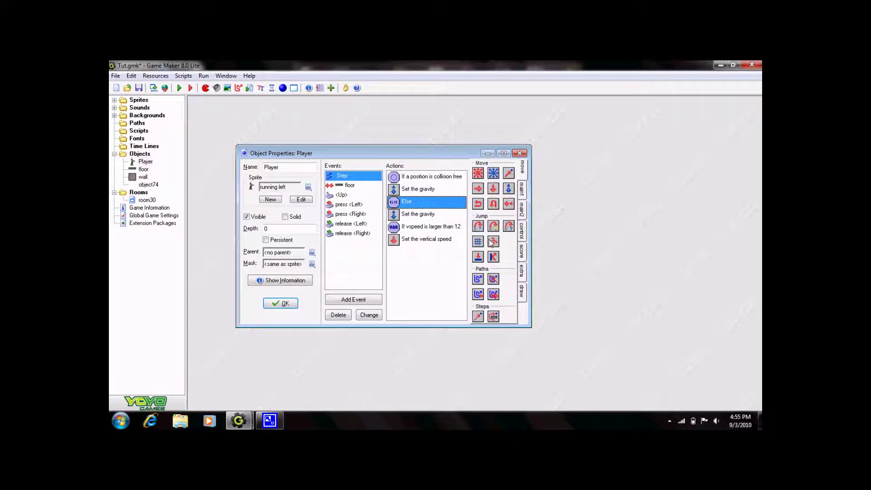
pyautogui.doubleClick(418, 214)
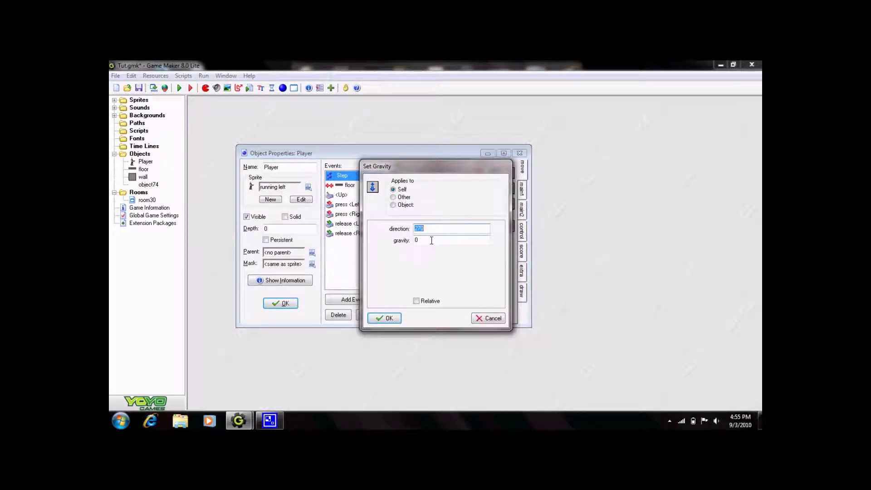
pyautogui.click(392, 318)
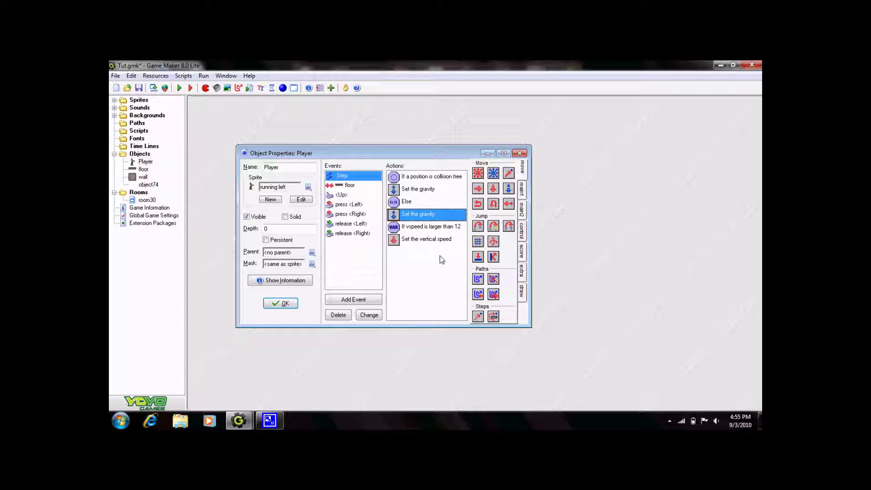
# Examine the variable, value and operation of the Test Variable action in the Step event.
pyautogui.click(522, 232)
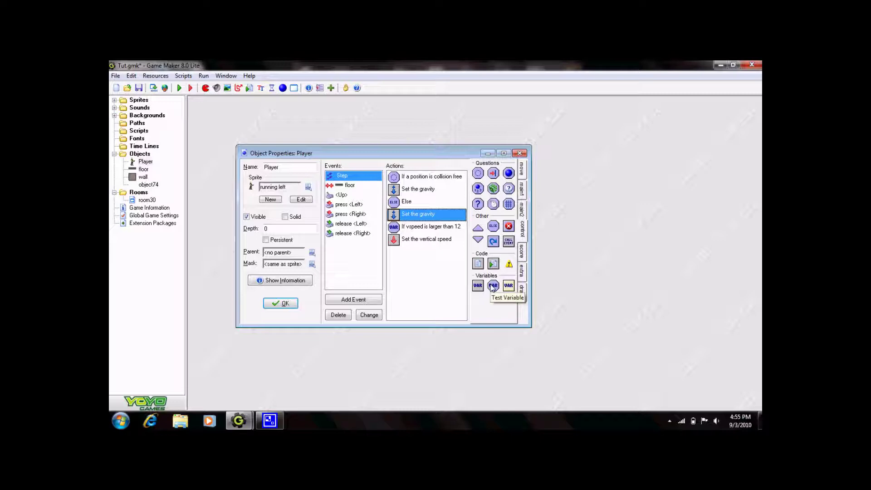
pyautogui.doubleClick(428, 226)
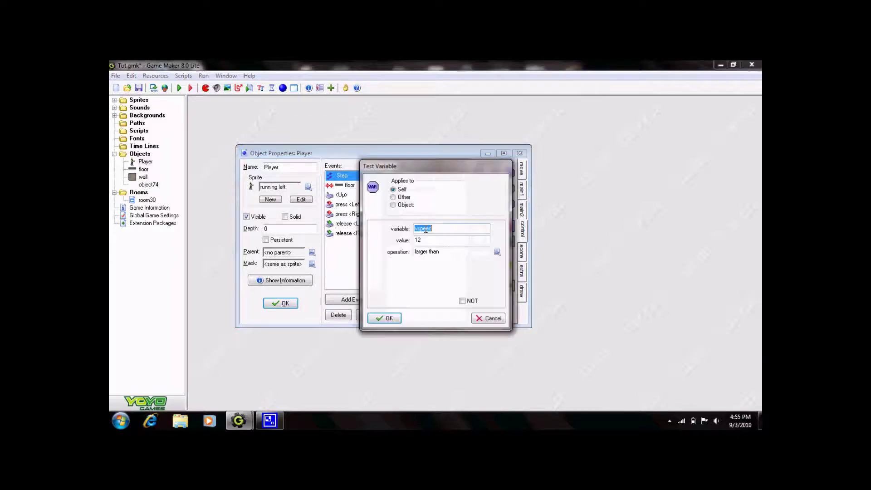
pyautogui.click(449, 227)
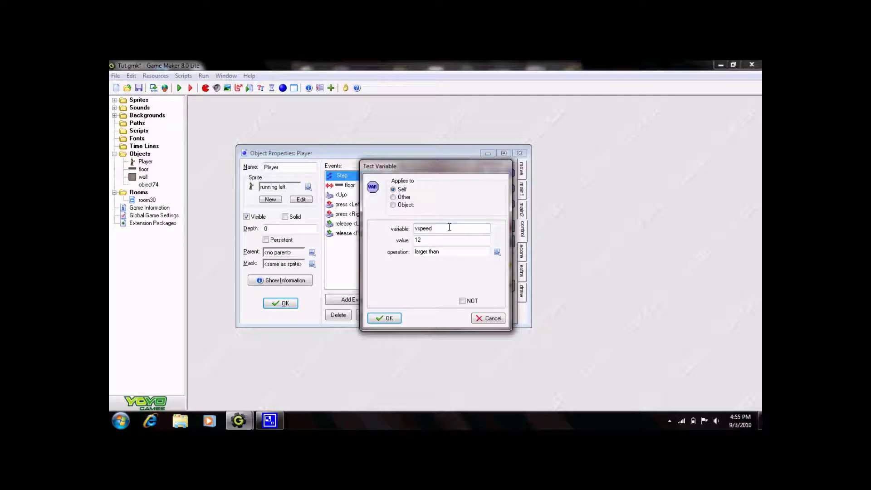
pyautogui.click(446, 240)
pyautogui.click(384, 317)
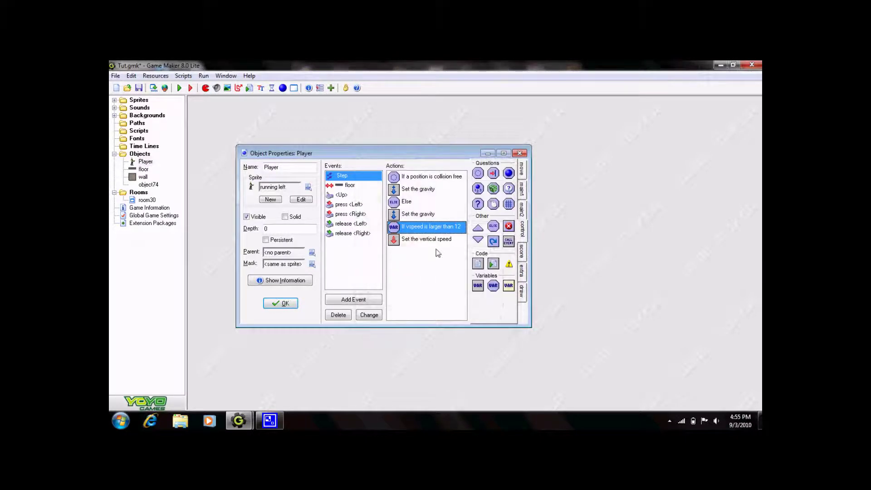
# Examine the vertical speed setting of the Step event's last action.
pyautogui.click(522, 173)
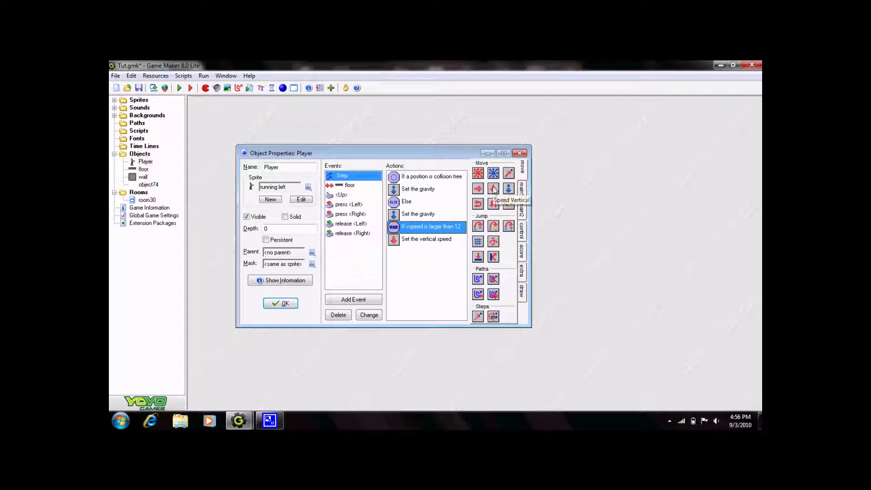
pyautogui.doubleClick(428, 240)
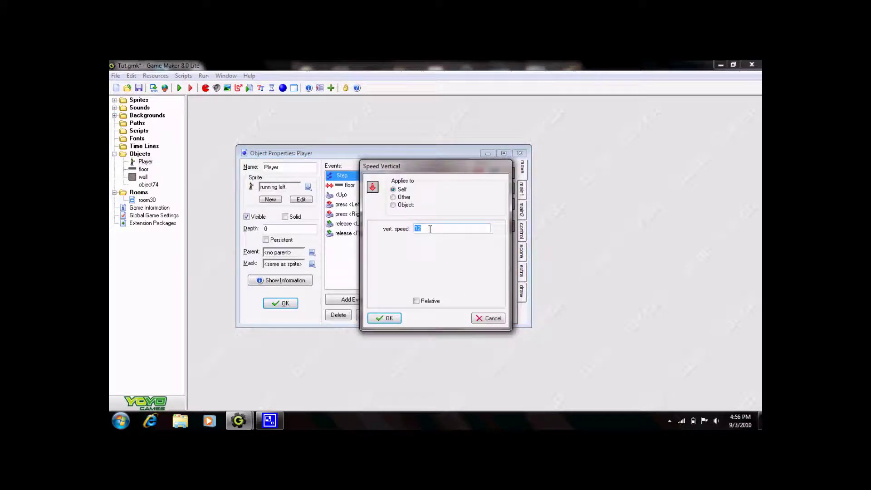
pyautogui.click(387, 319)
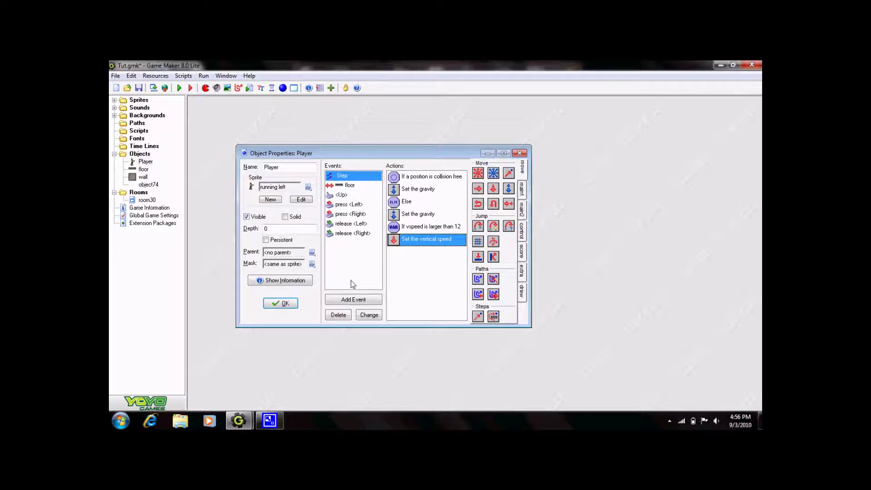
# Look through the available Keyboard events without adding one, and display the actions of the Player's existing Up key event.
pyautogui.click(354, 299)
pyautogui.click(397, 277)
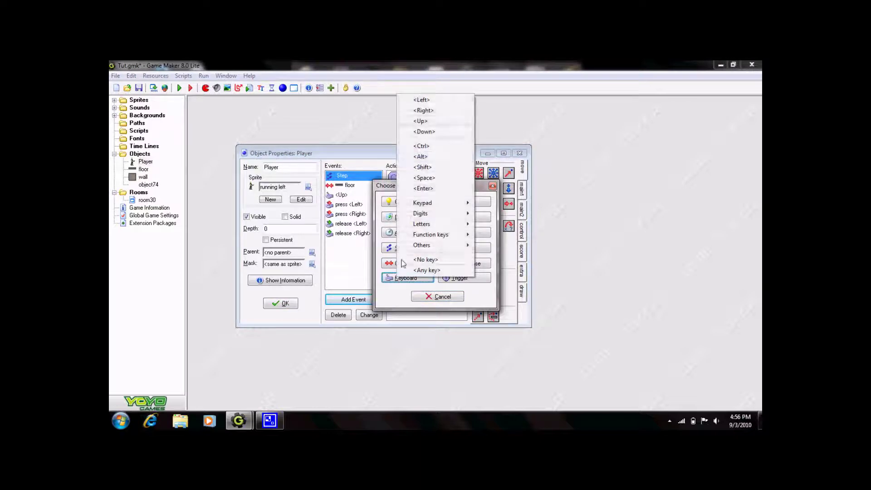
pyautogui.click(418, 297)
pyautogui.click(353, 195)
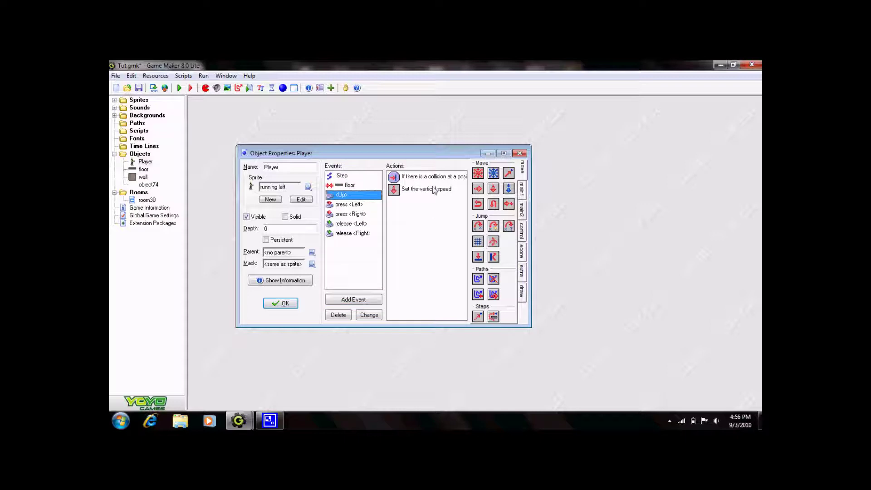
# Examine the Check Collision action's position, objects and Relative settings in the Up key event.
pyautogui.click(524, 236)
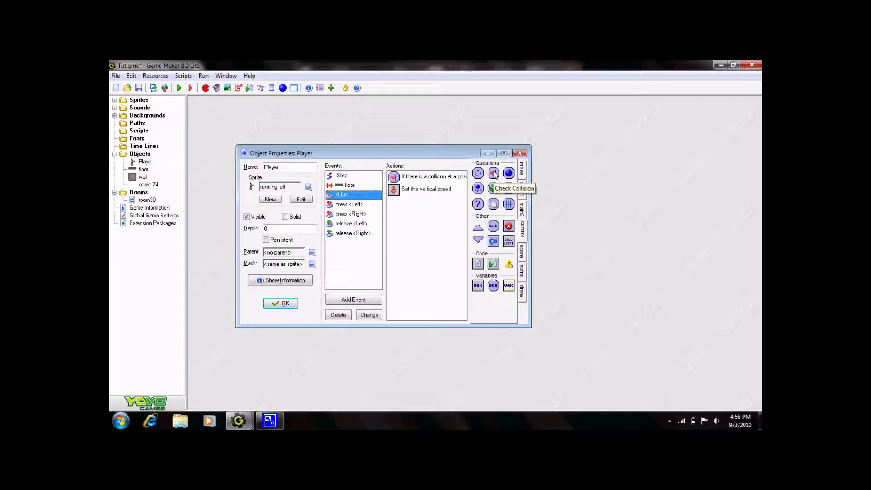
pyautogui.doubleClick(437, 176)
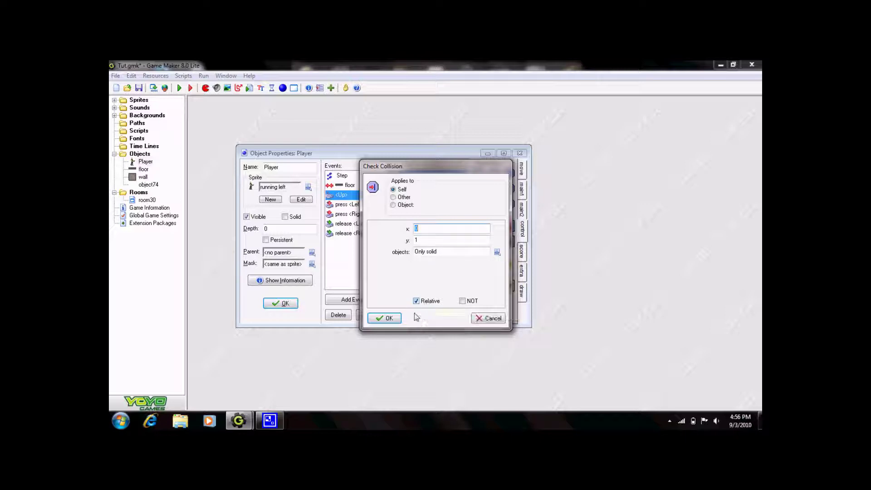
pyautogui.click(391, 318)
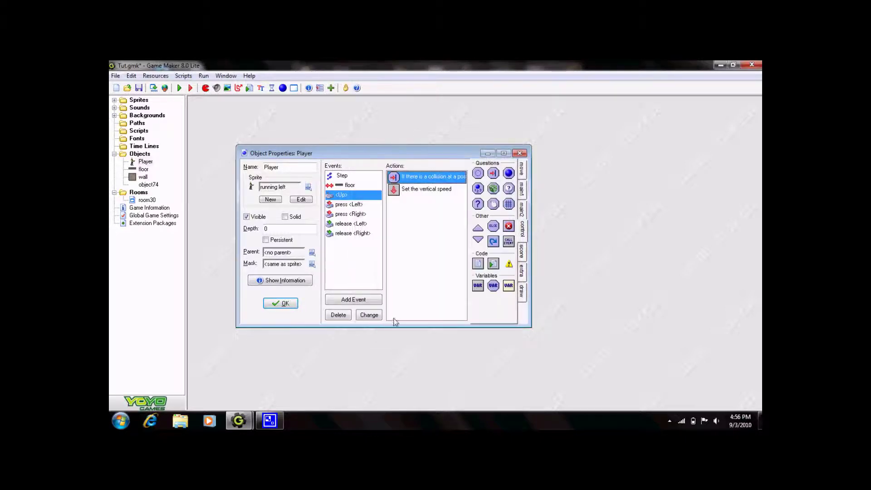
# Examine the vertical speed setting of the Speed Vertical action in the Up key event.
pyautogui.click(523, 173)
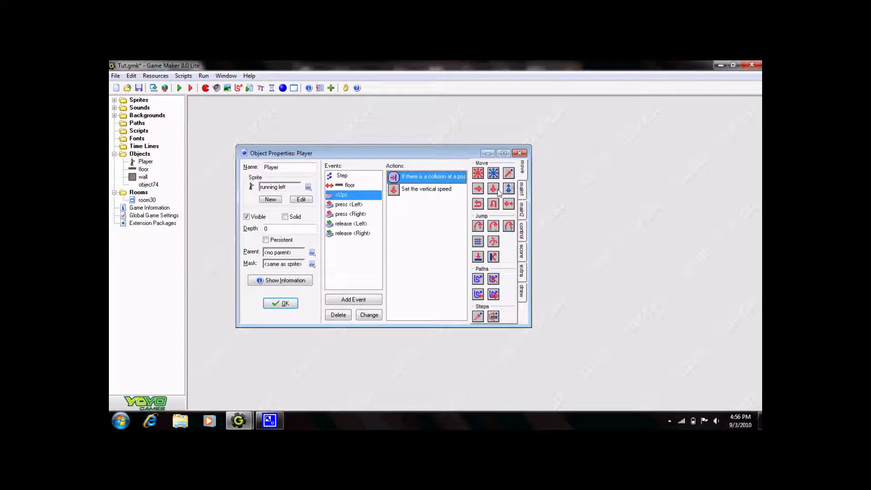
pyautogui.doubleClick(424, 189)
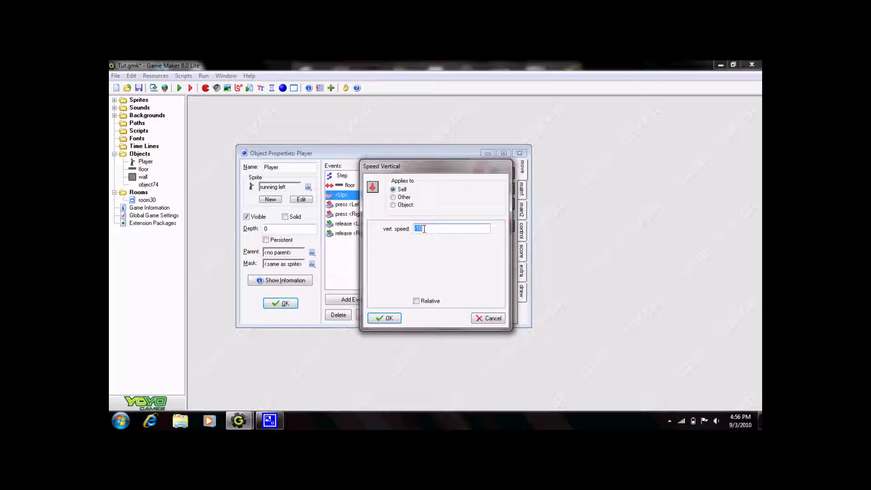
pyautogui.click(396, 319)
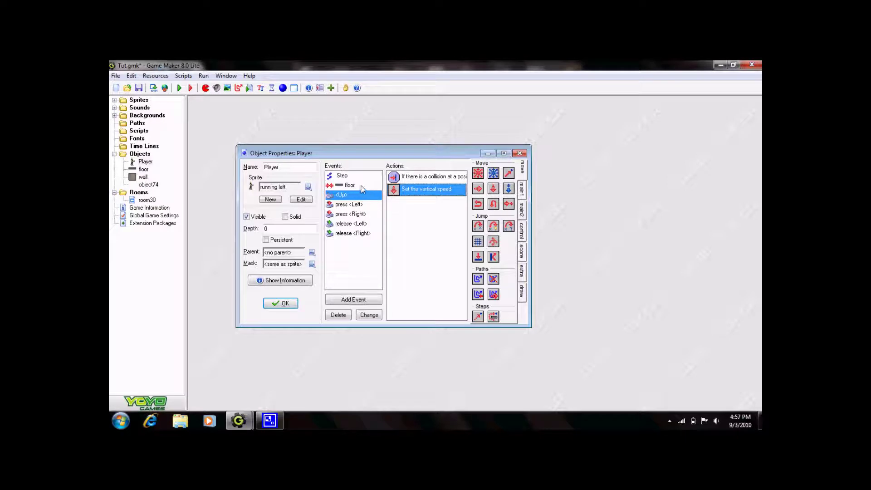
# Look through the objects available for a Collision event without adding one, and display the actions of the Player's existing floor collision event.
pyautogui.click(349, 297)
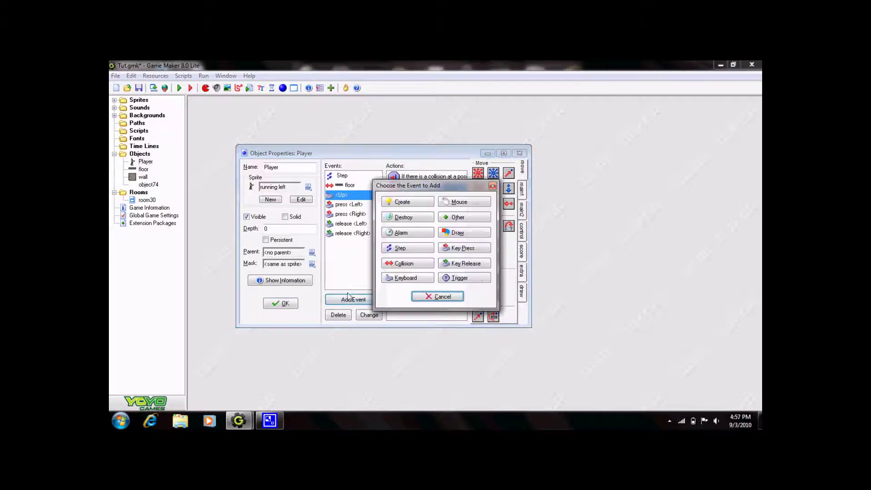
pyautogui.click(391, 264)
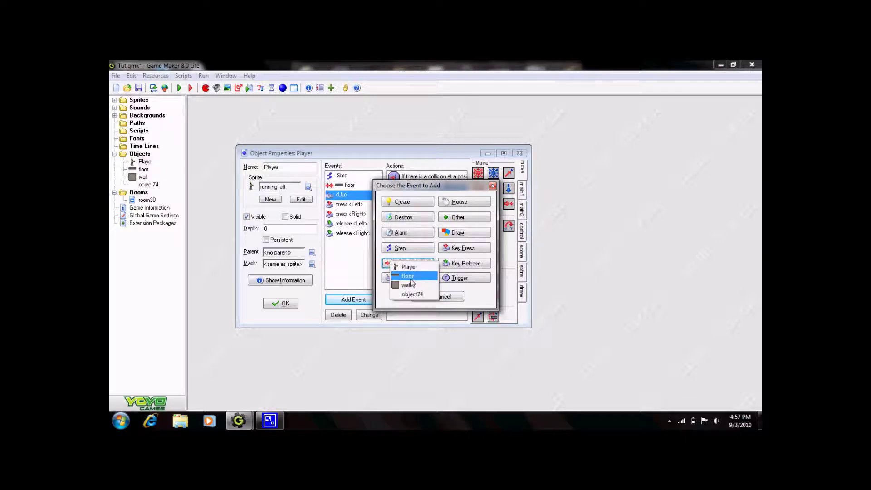
pyautogui.click(473, 288)
pyautogui.click(444, 298)
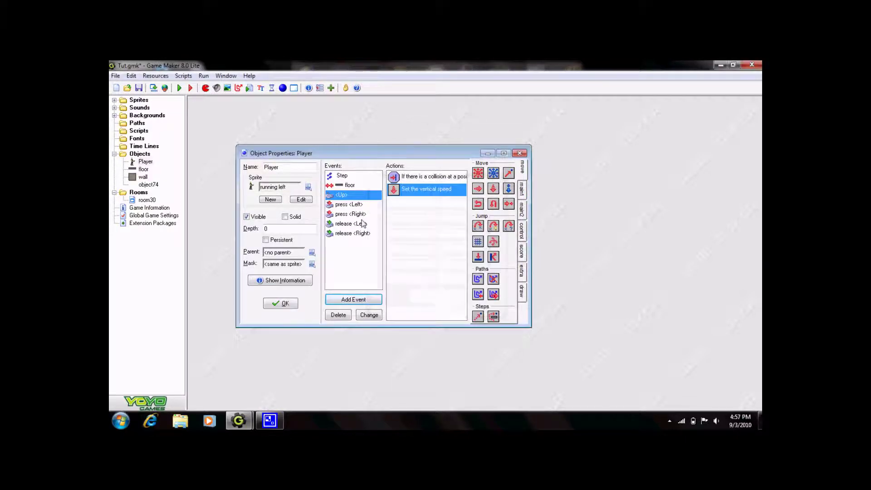
pyautogui.click(350, 186)
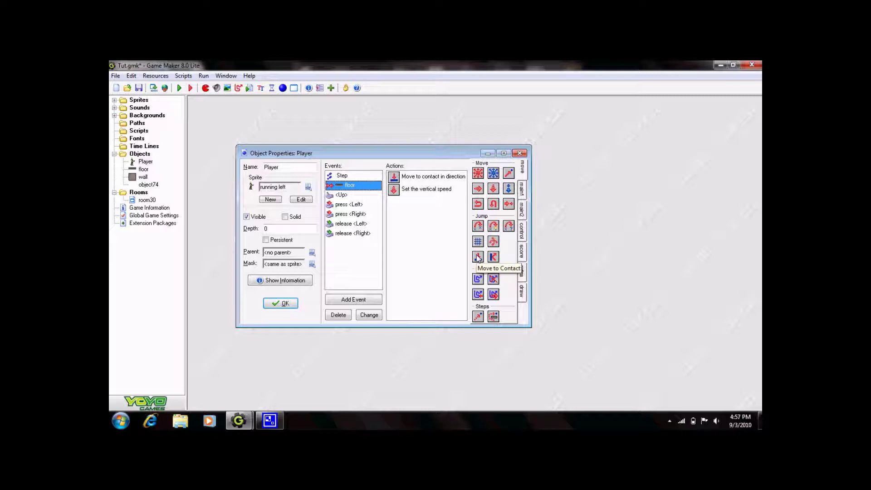
# Examine the direction, maximum and against settings of the Move to Contact action in the floor collision event.
pyautogui.moveTo(477, 257); pyautogui.dragTo(413, 195)
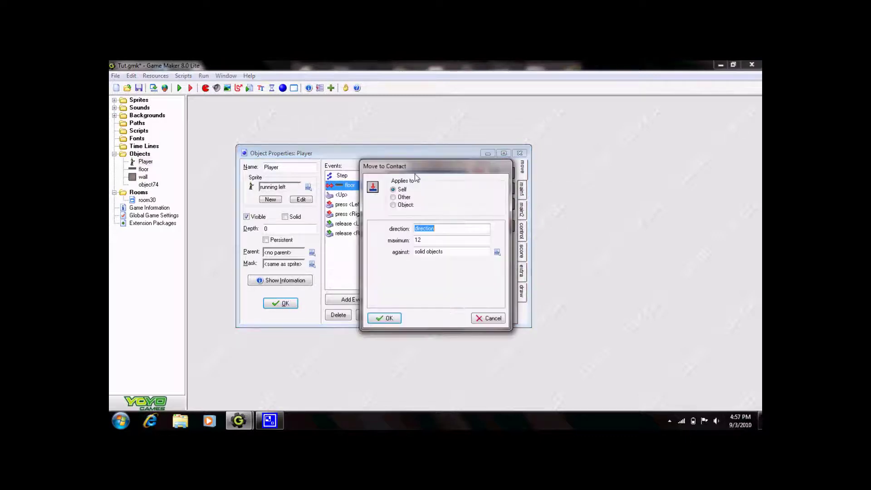
pyautogui.click(439, 229)
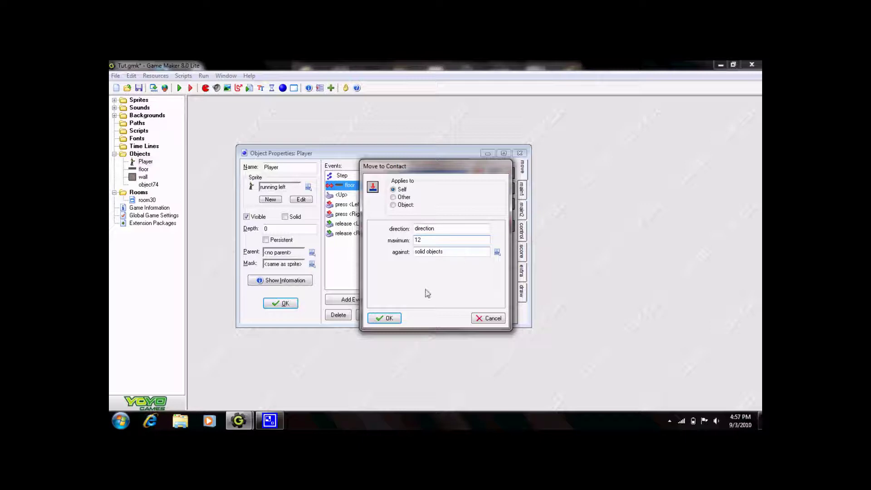
pyautogui.click(387, 318)
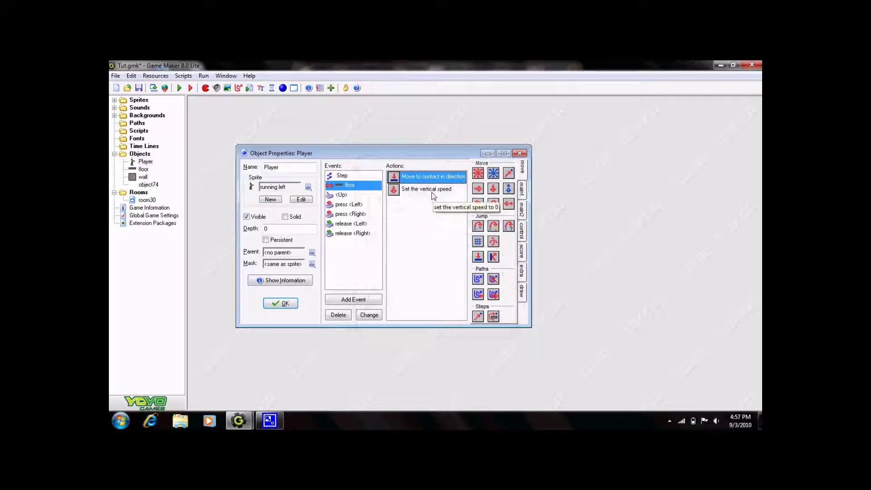
# Examine the vertical speed setting of the floor collision event's Speed Vertical action, and close the Player's object properties.
pyautogui.doubleClick(432, 189)
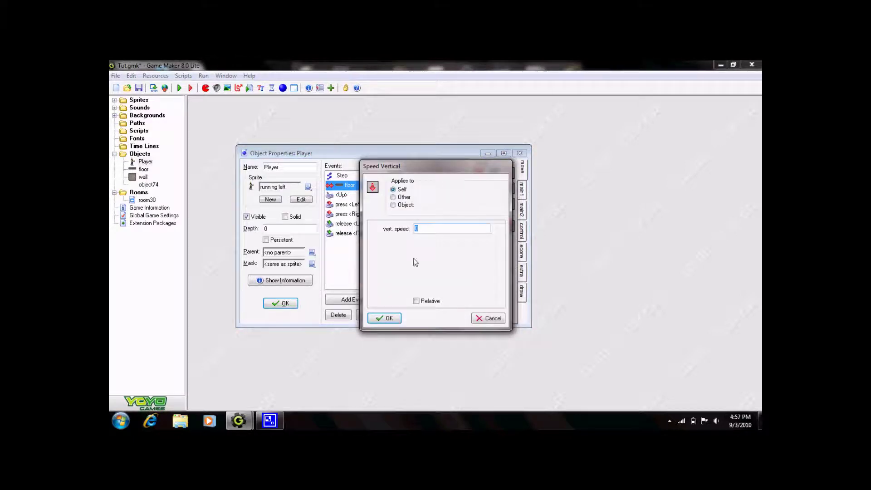
pyautogui.click(385, 318)
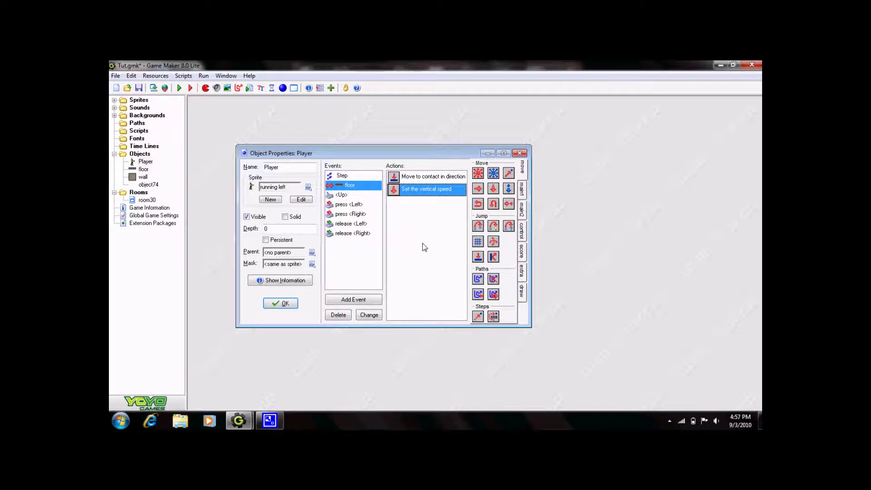
pyautogui.click(278, 303)
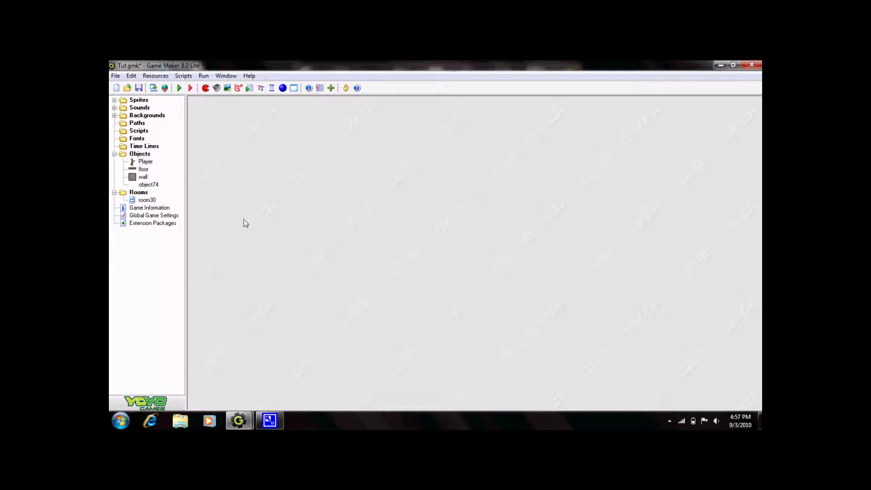
# Open room30 in a maximized editor and delete all wall and floor instances around the player.
pyautogui.doubleClick(153, 201)
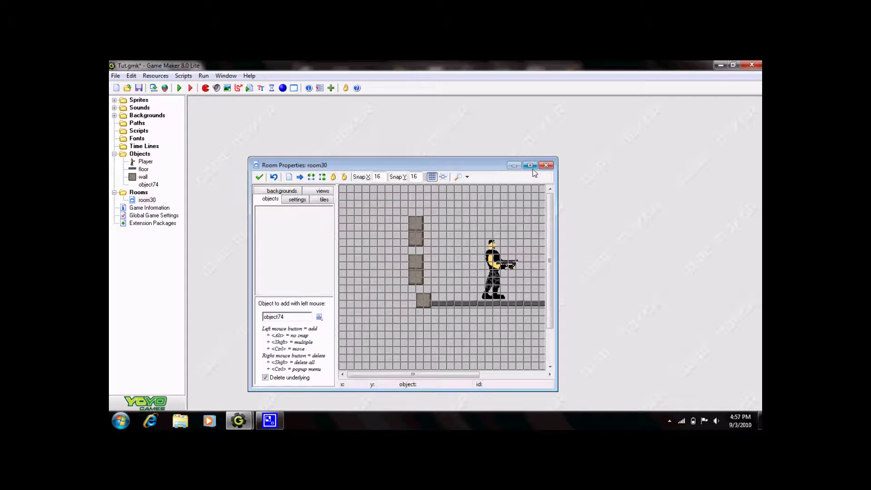
pyautogui.click(529, 166)
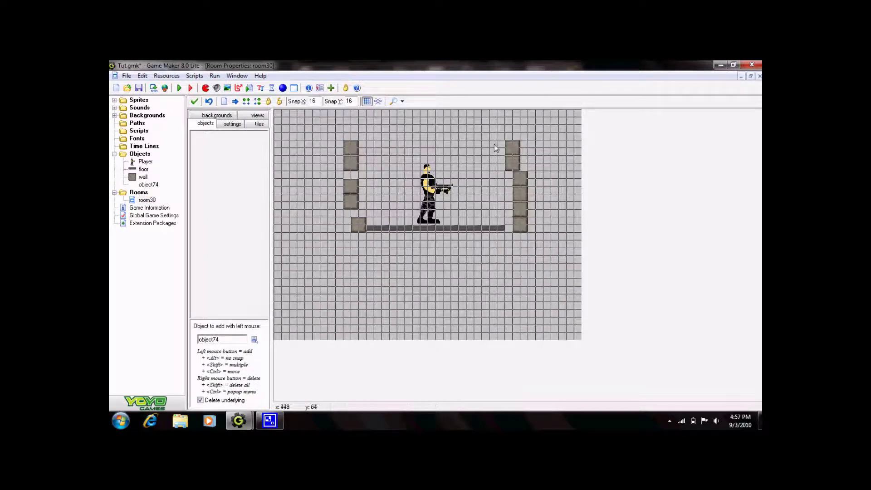
pyautogui.moveTo(518, 161); pyautogui.dragTo(517, 222, button='right')
pyautogui.moveTo(341, 139)
pyautogui.mouseDown(button='right')
pyautogui.moveTo(358, 224)
pyautogui.moveTo(505, 229)
pyautogui.mouseUp(button='right')
# Place a continuous horizontal row of floor objects directly beneath the player's feet.
pyautogui.click(254, 339)
pyautogui.click(274, 357)
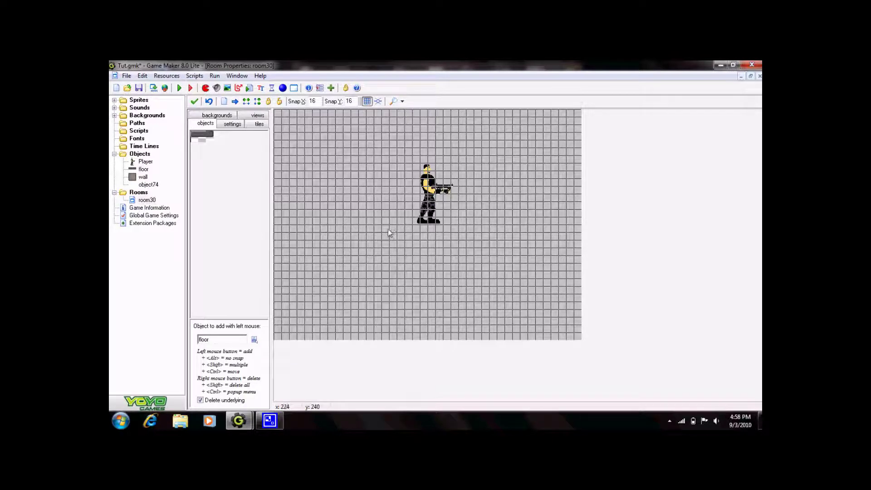
pyautogui.click(372, 228)
pyautogui.click(393, 231)
pyautogui.click(419, 231)
pyautogui.click(467, 230)
pyautogui.click(490, 230)
# Stack wall objects into a straight five-block column at the left end of the floor, replacing the misaligned lowest block.
pyautogui.click(255, 339)
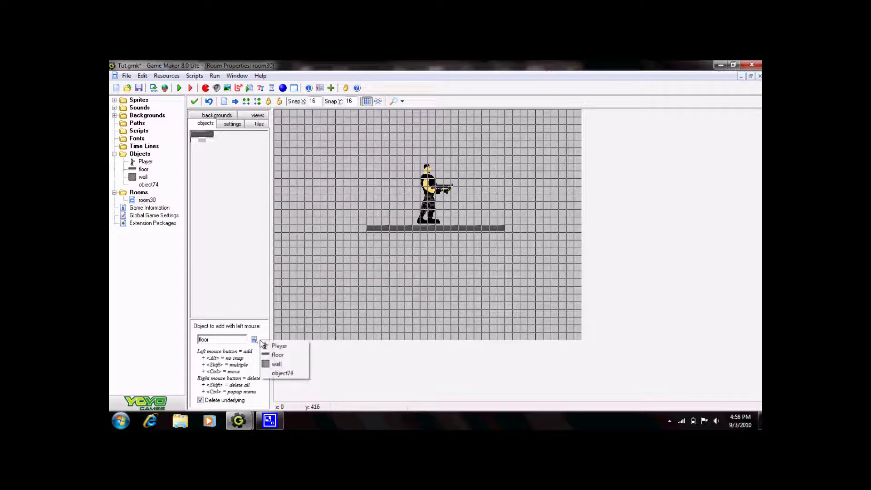
pyautogui.click(277, 364)
pyautogui.keyDown('shift'); pyautogui.moveTo(366, 155); pyautogui.dragTo(365, 203); pyautogui.keyUp('shift')
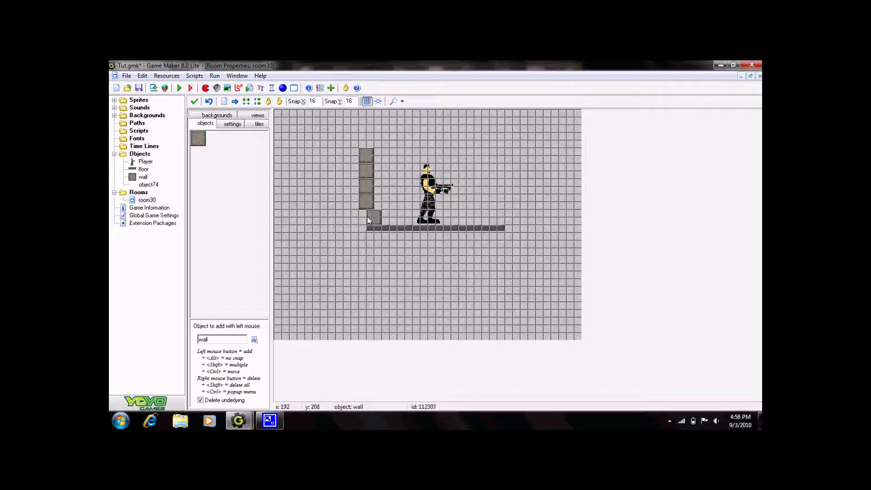
pyautogui.rightClick(374, 226)
pyautogui.rightClick(375, 215)
pyautogui.click(366, 216)
# Fill the gap at the left end of the floor row with another floor object.
pyautogui.click(253, 340)
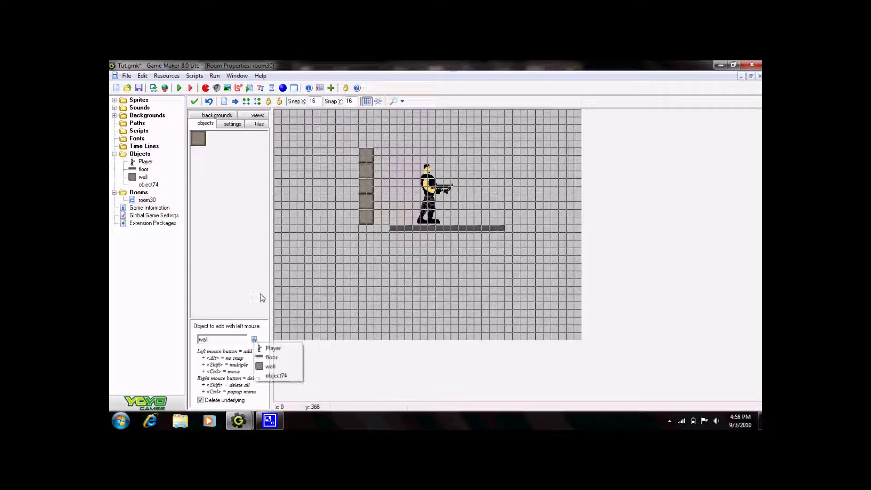
pyautogui.click(270, 357)
pyautogui.click(370, 228)
# Stack a five-block column of wall objects at the right end of the floor, and save and close the room.
pyautogui.click(254, 339)
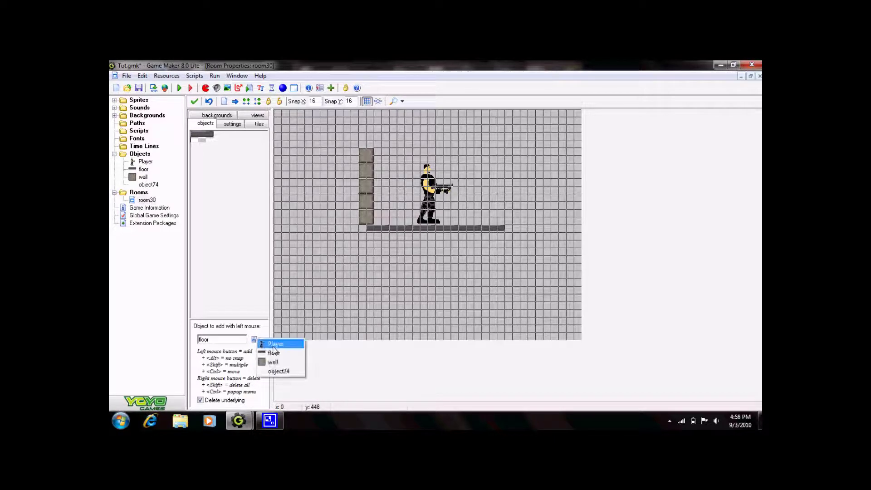
pyautogui.click(274, 362)
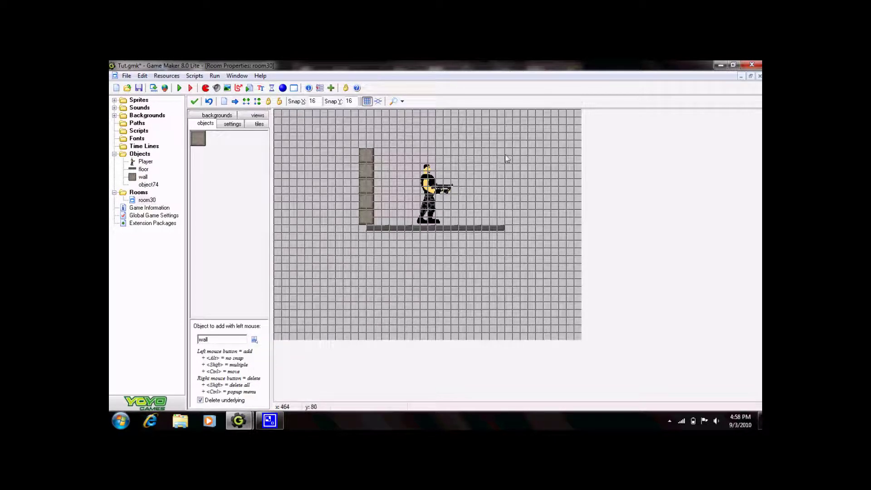
pyautogui.keyDown('shift'); pyautogui.moveTo(507, 157); pyautogui.dragTo(508, 218); pyautogui.keyUp('shift')
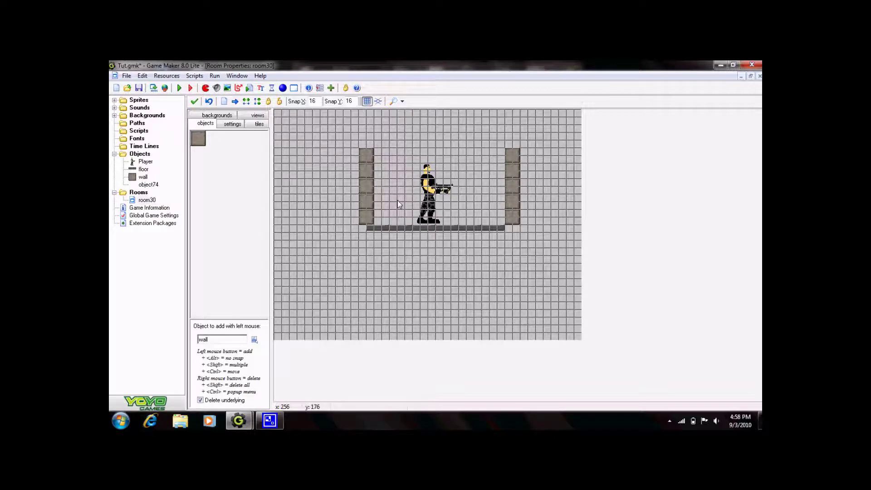
pyautogui.click(195, 103)
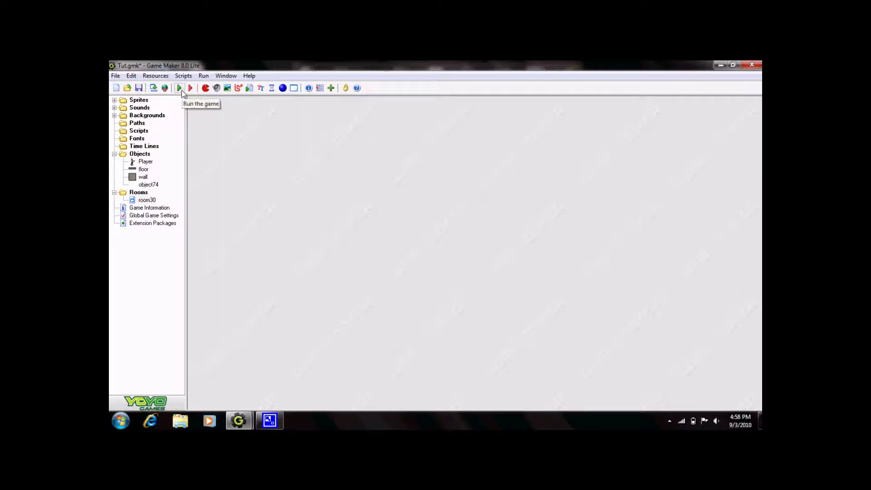
# Run the game and test walking the player right and left along the floor.
pyautogui.click(179, 88)
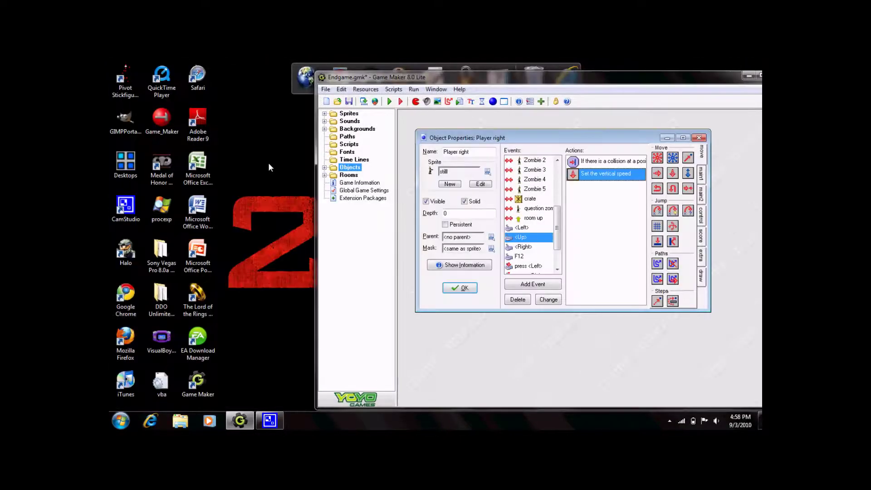
pyautogui.press('F5')
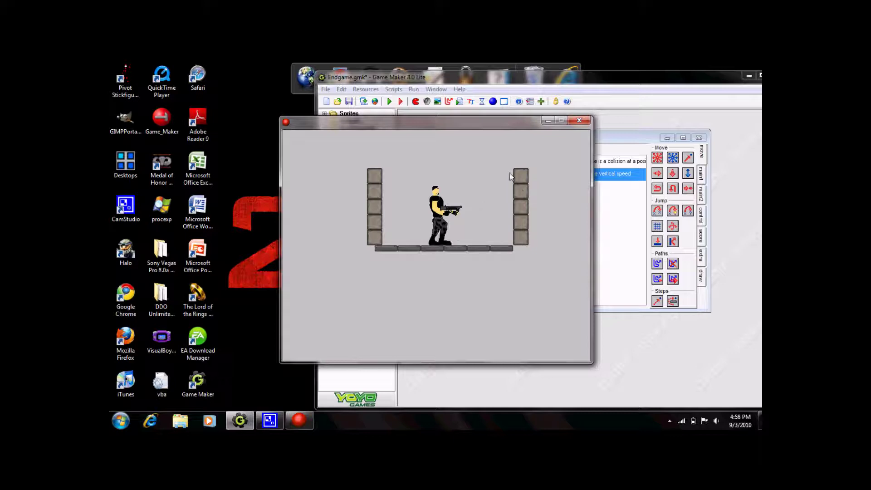
pyautogui.press('Right')
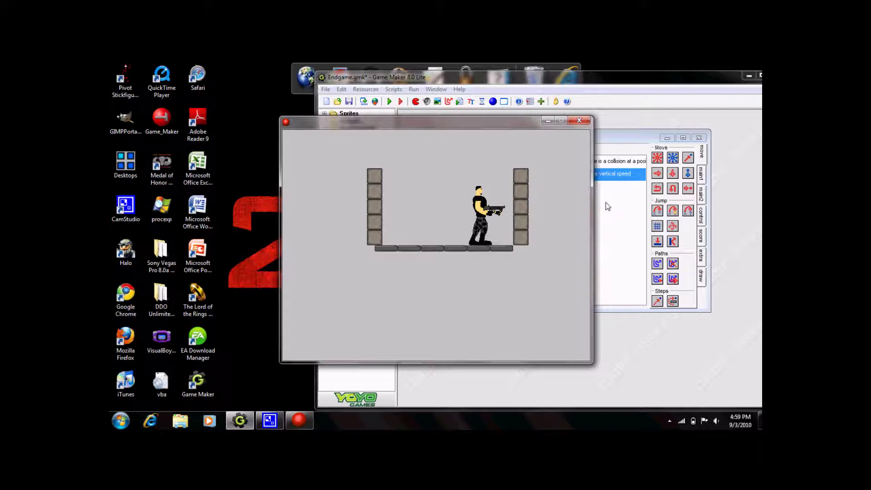
pyautogui.press('Left')
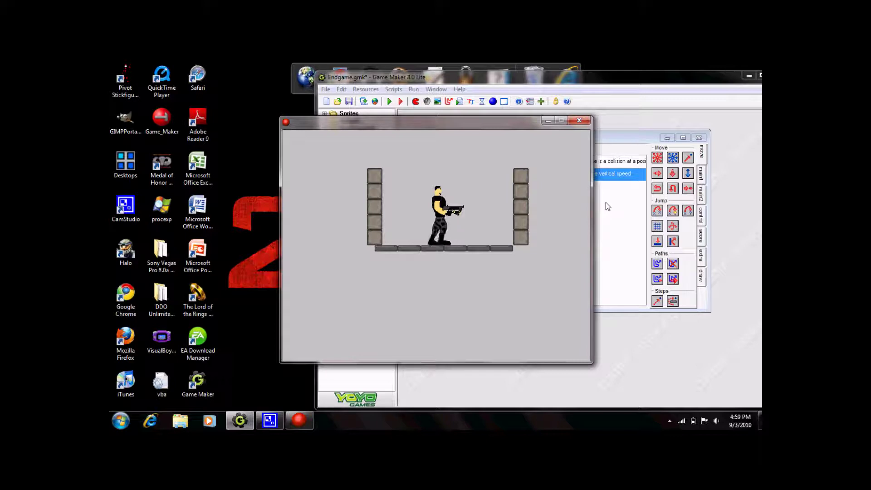
pyautogui.press('Right')
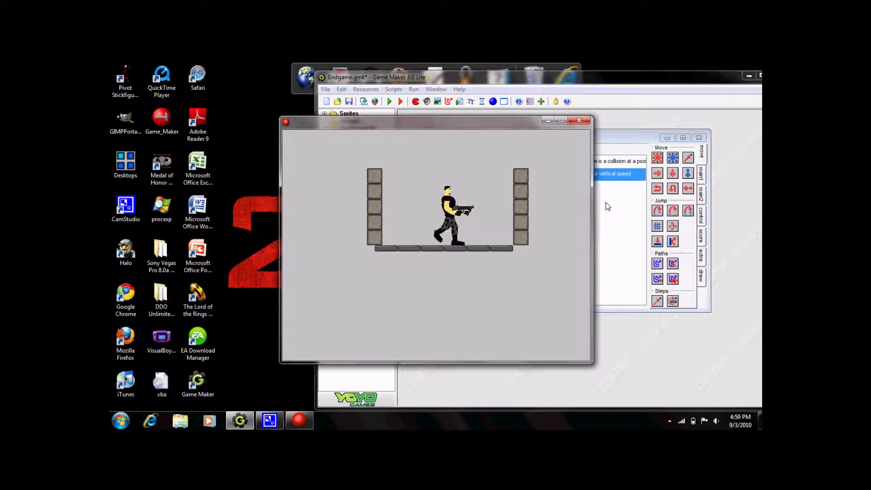
# Test the player's jump repeatedly in the running game, letting gravity bring the character back to the floor.
pyautogui.press('Up')
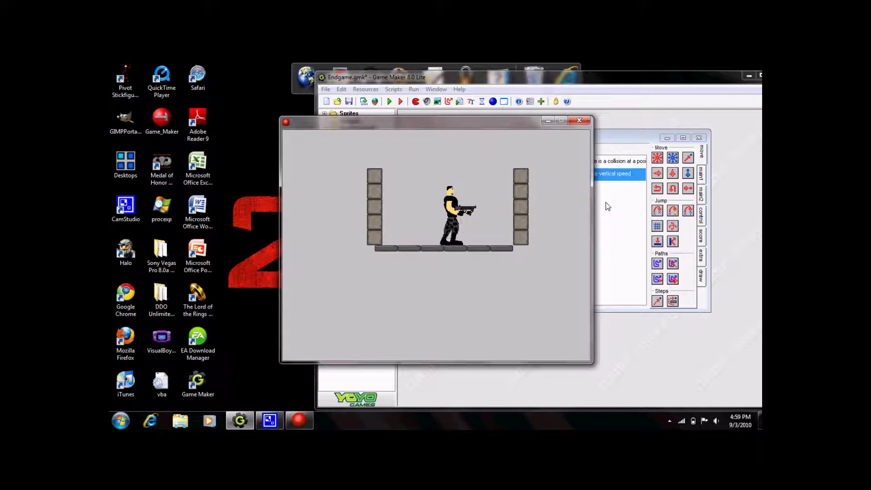
pyautogui.press('Up')
pyautogui.press('Up')
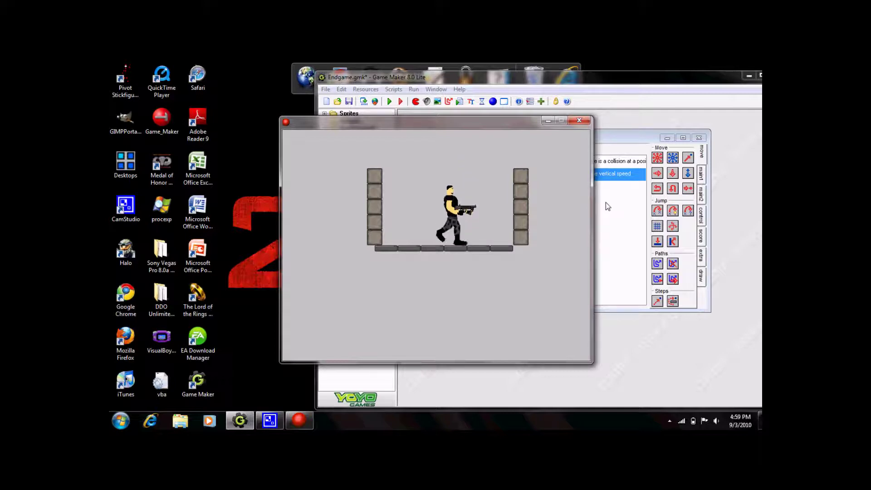
pyautogui.press('Up')
pyautogui.press('Up')
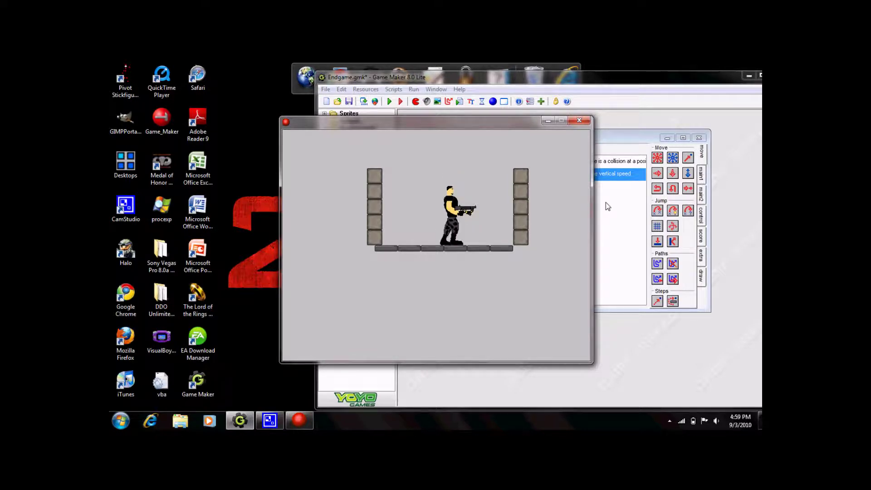
# Test jumping combined with moving left and right between the walls, and close the running game.
pyautogui.press('Up')
pyautogui.press('Left')
pyautogui.press('Right')
pyautogui.press('Up')
pyautogui.press('Up')
pyautogui.press('Left')
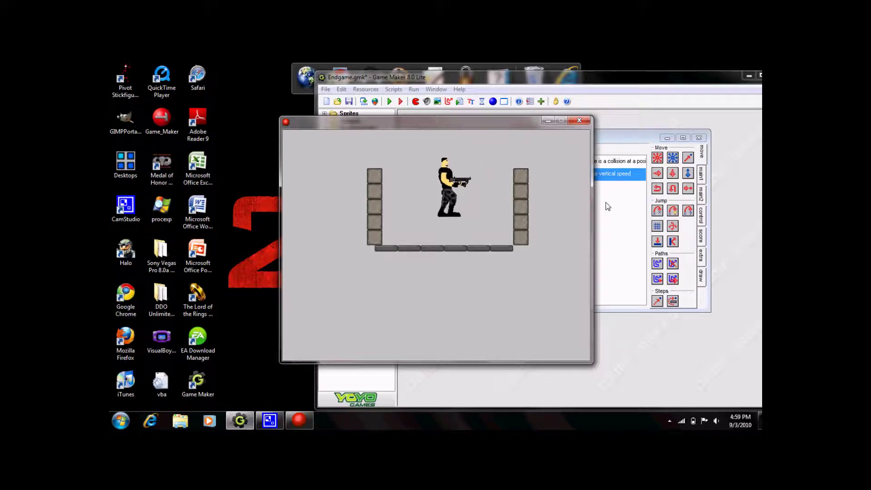
pyautogui.press('Right')
pyautogui.press('Up')
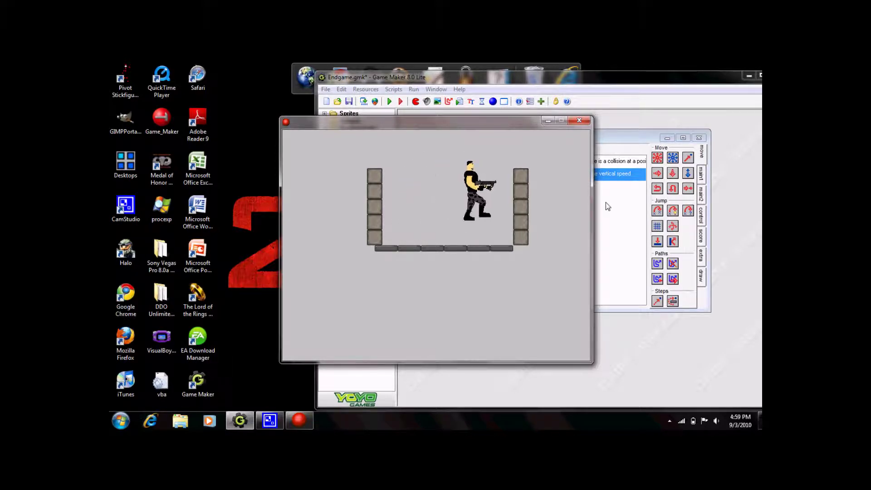
pyautogui.press('Left')
pyautogui.press('Up')
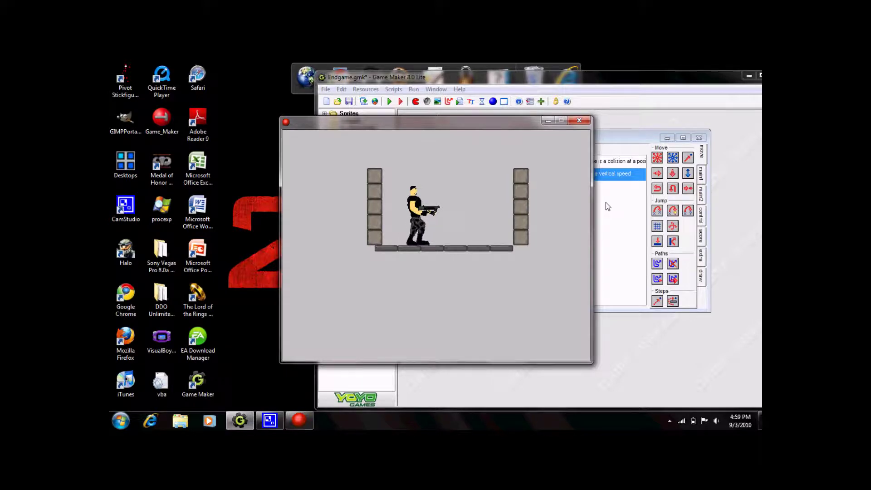
pyautogui.press('Right')
pyautogui.press('Up')
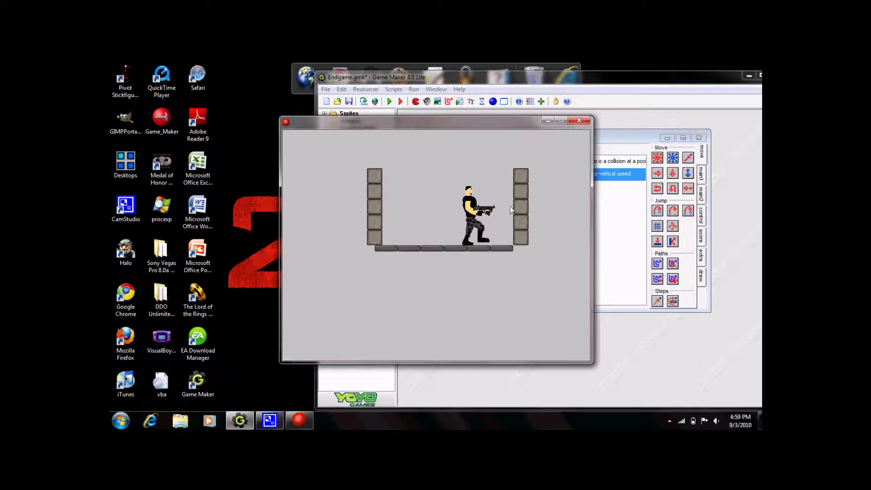
pyautogui.click(578, 120)
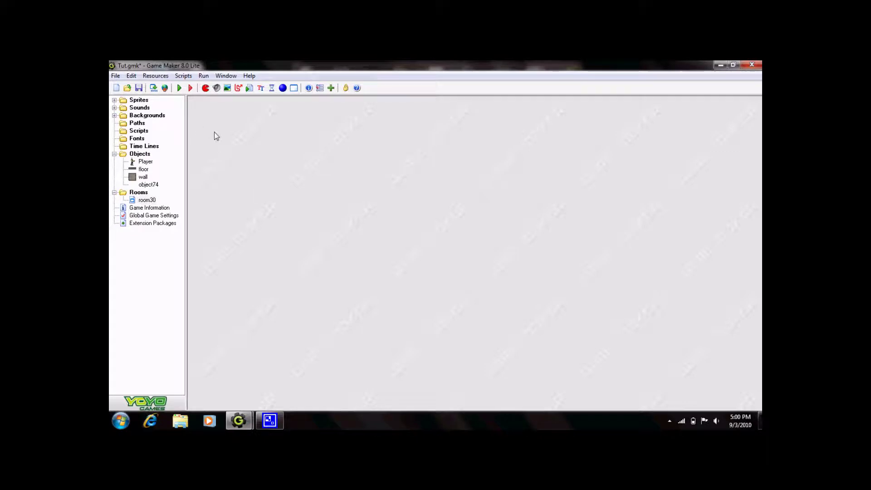
# Expand the sprite list and open the properties of the "running left" sprite.
pyautogui.click(115, 101)
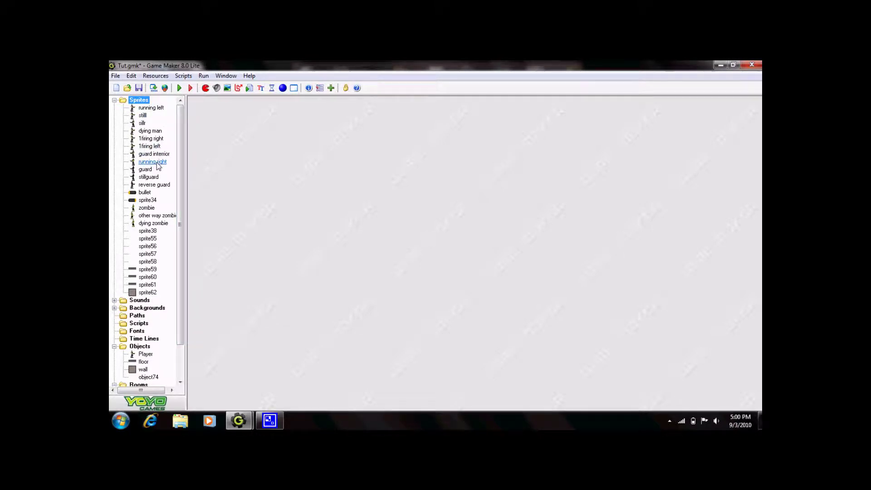
pyautogui.click(159, 109)
pyautogui.doubleClick(159, 109)
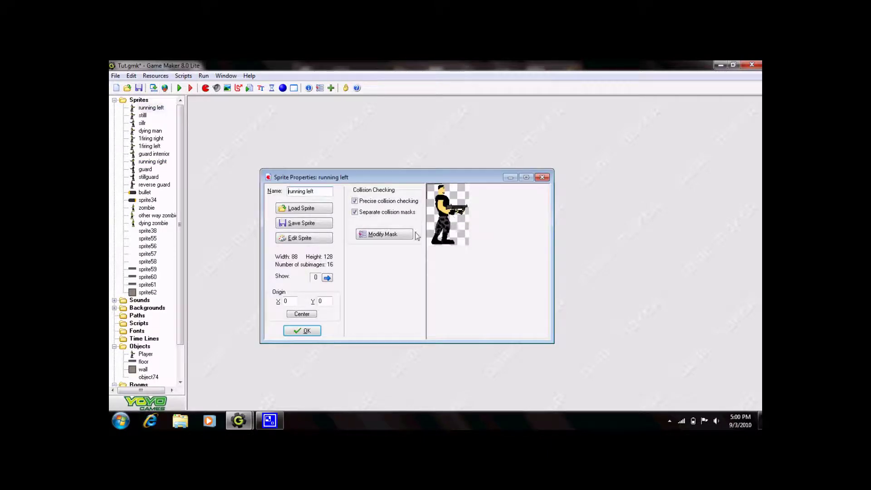
# Close the "running left" sprite properties, then inspect and close the properties of the "running right" sprite.
pyautogui.click(302, 331)
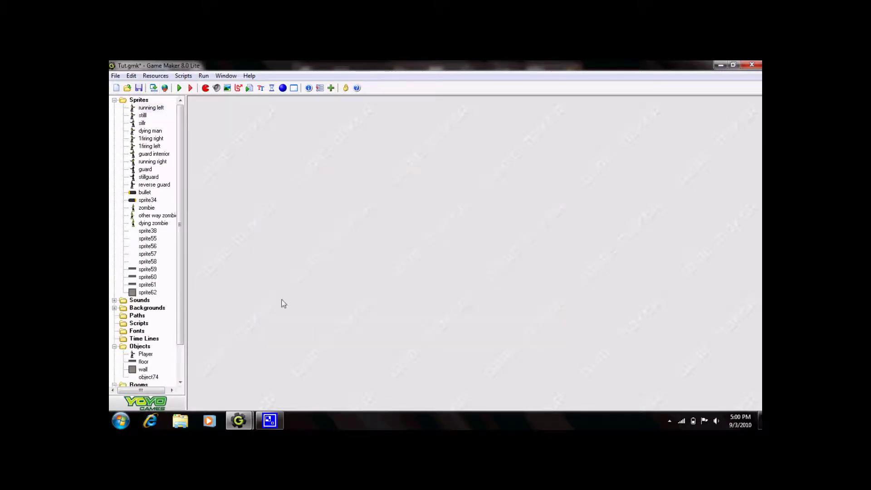
pyautogui.doubleClick(148, 163)
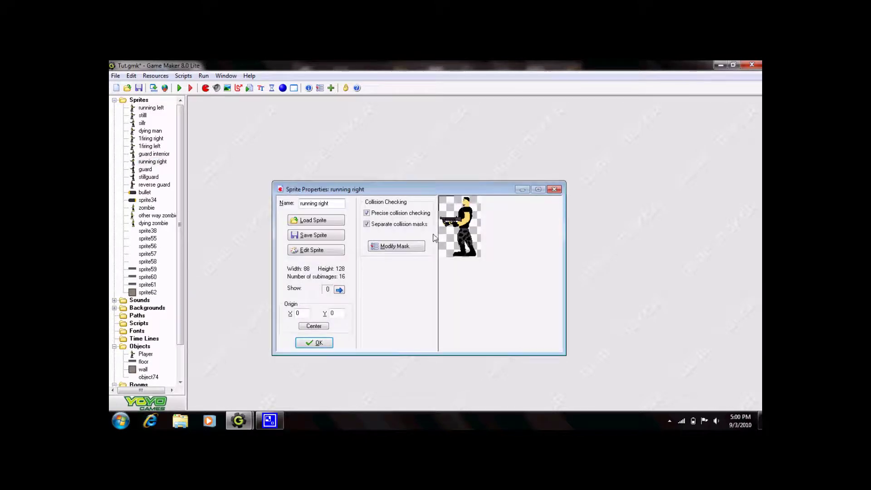
pyautogui.click(319, 341)
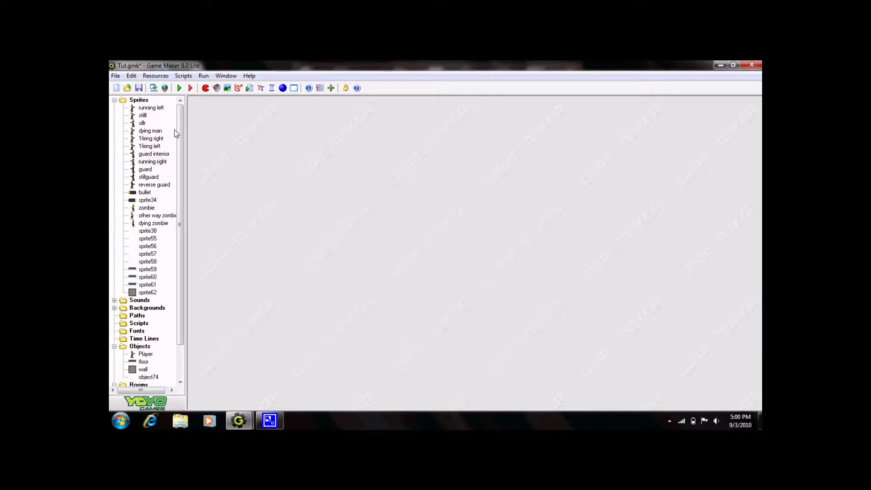
# Duplicate the "running left" sprite and mirror all images of the copy horizontally, saving the changes.
pyautogui.rightClick(154, 108)
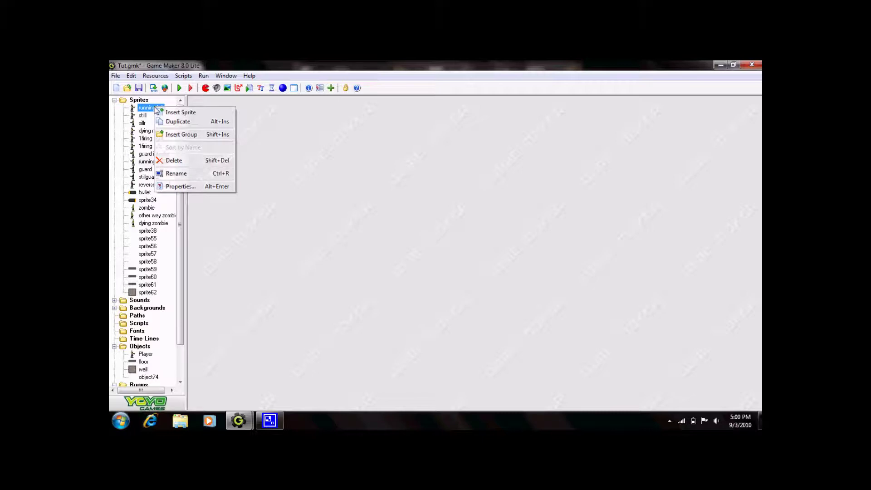
pyautogui.click(197, 122)
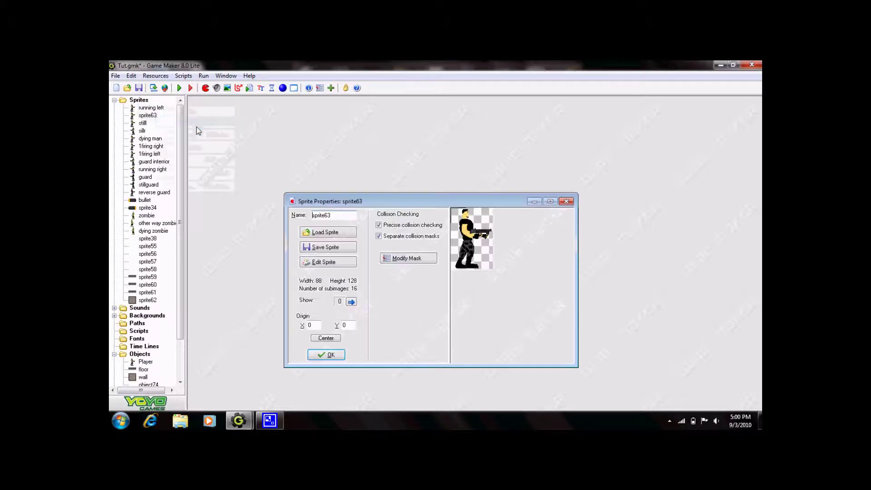
pyautogui.click(333, 263)
pyautogui.click(335, 99)
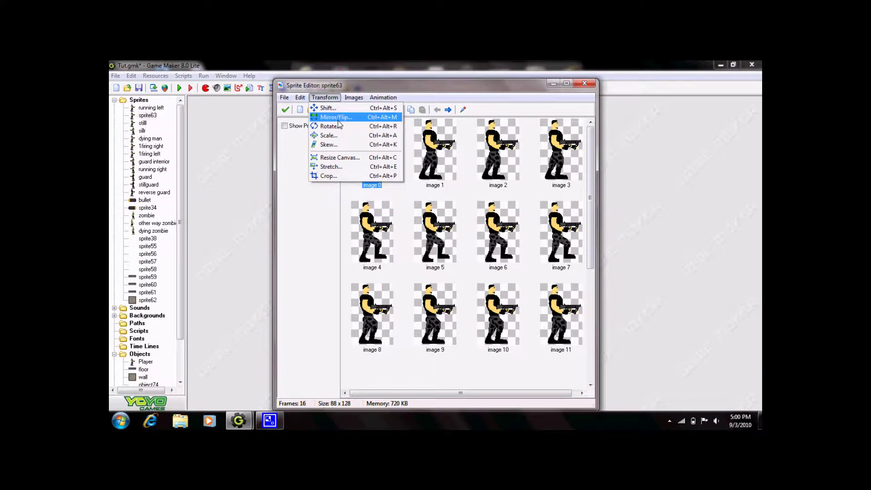
pyautogui.click(335, 117)
pyautogui.click(366, 292)
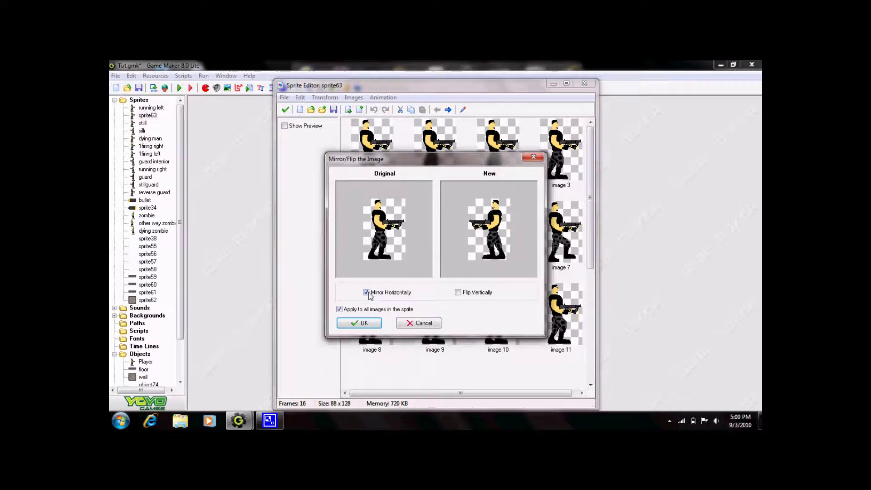
pyautogui.click(366, 323)
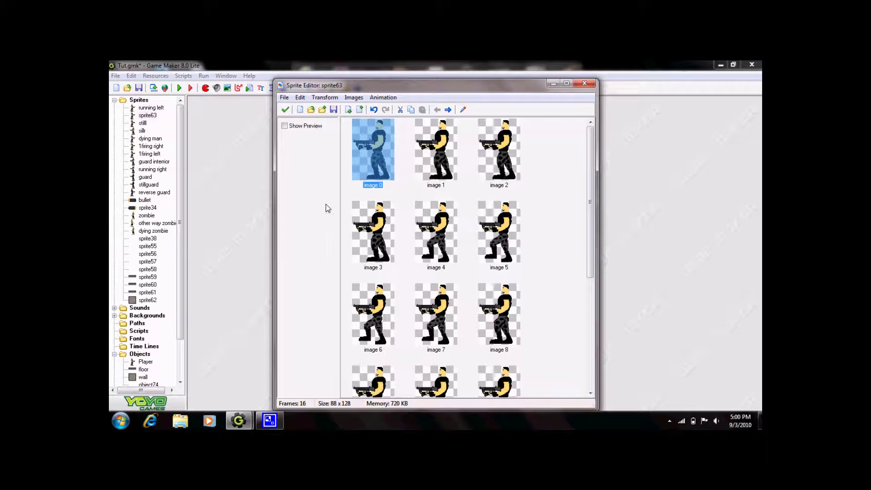
pyautogui.click(285, 110)
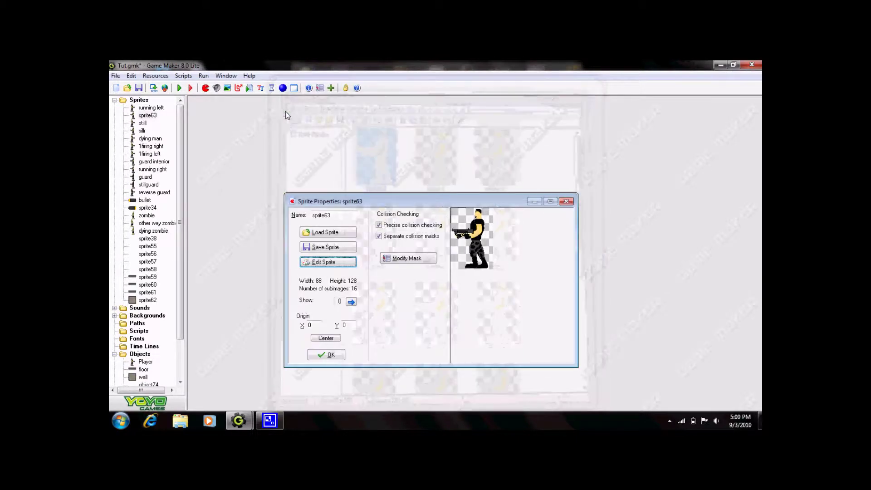
pyautogui.click(329, 355)
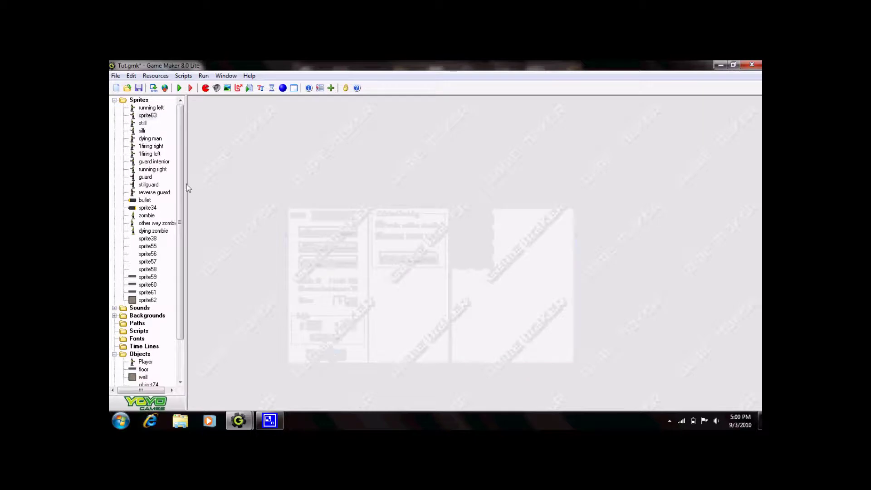
# Open the Player object's properties and add a Keyboard event for the <Left> key.
pyautogui.moveTo(180, 172); pyautogui.dragTo(183, 247)
pyautogui.moveTo(183, 286); pyautogui.dragTo(181, 291)
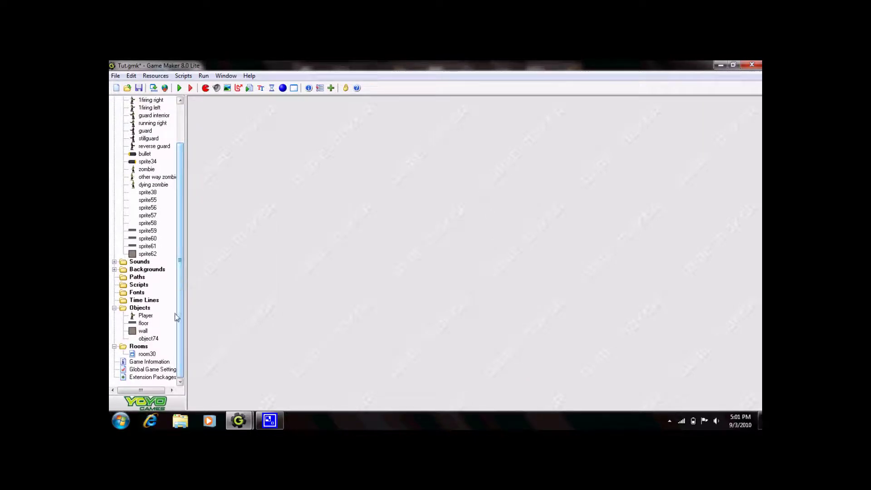
pyautogui.doubleClick(145, 316)
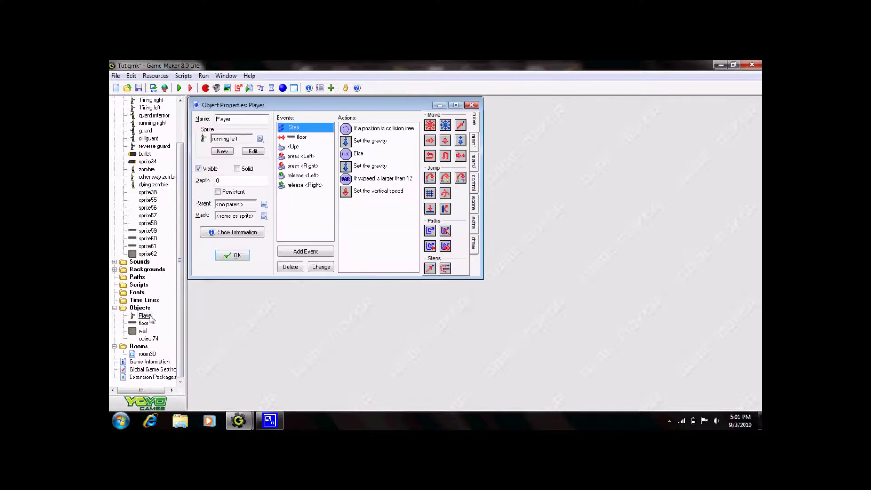
pyautogui.click(313, 253)
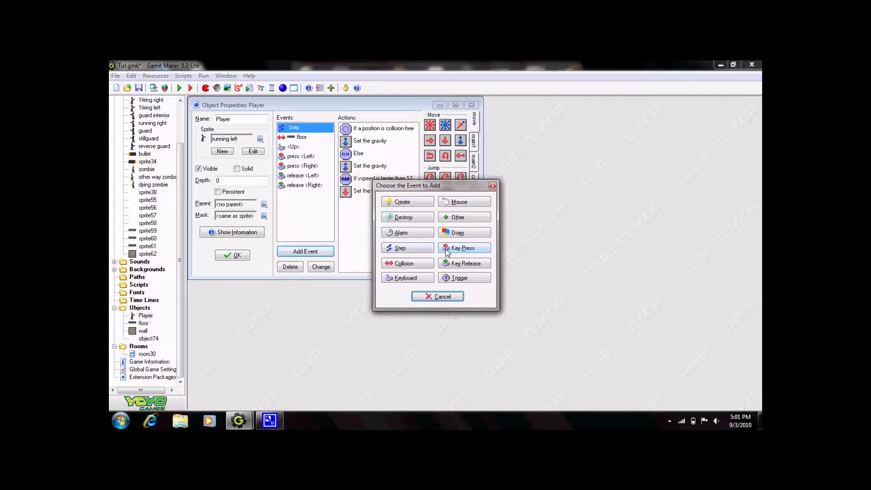
pyautogui.click(417, 282)
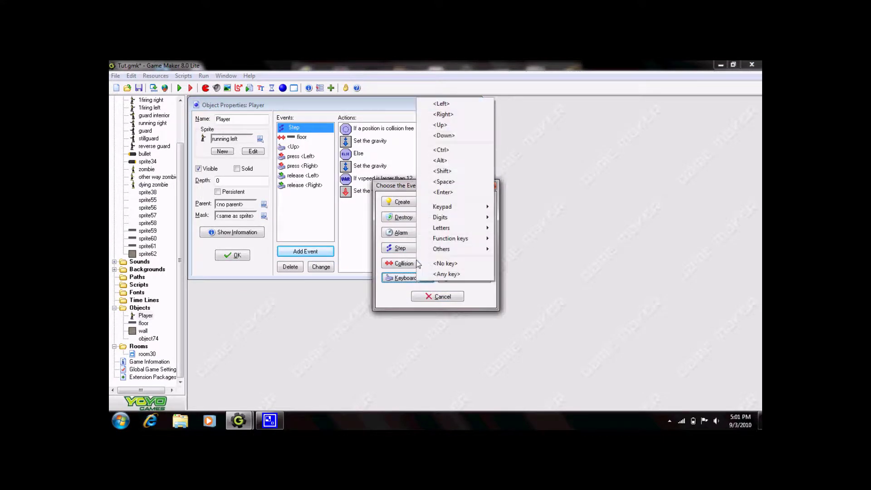
pyautogui.click(441, 104)
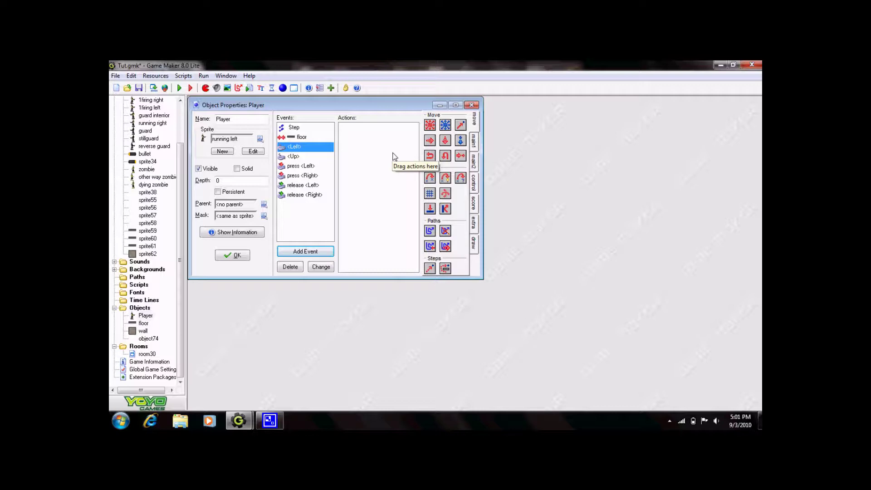
# Add a Sleep action of 50 milliseconds to the Player's <Left> keyboard event.
pyautogui.click(474, 163)
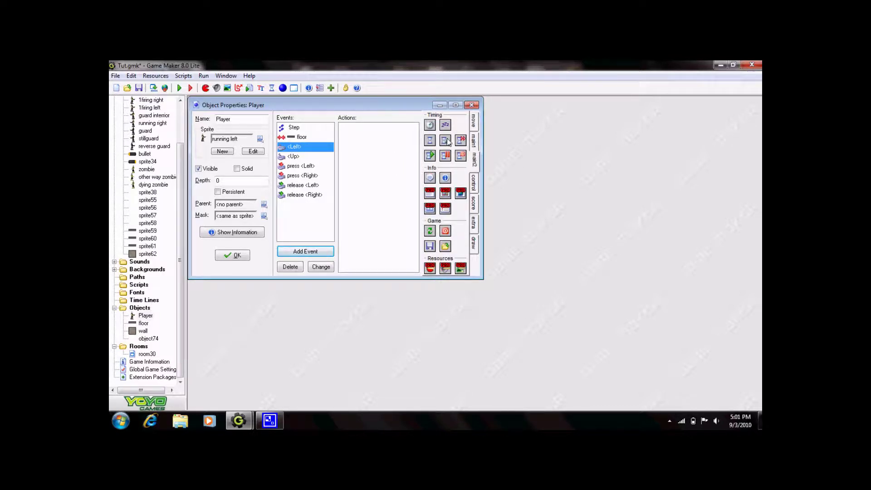
pyautogui.moveTo(446, 125); pyautogui.dragTo(390, 140)
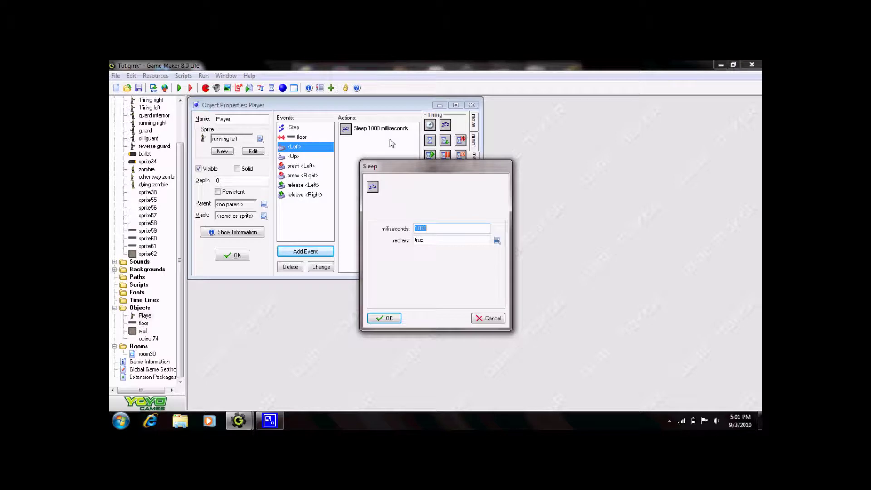
pyautogui.write('50')
pyautogui.click(388, 319)
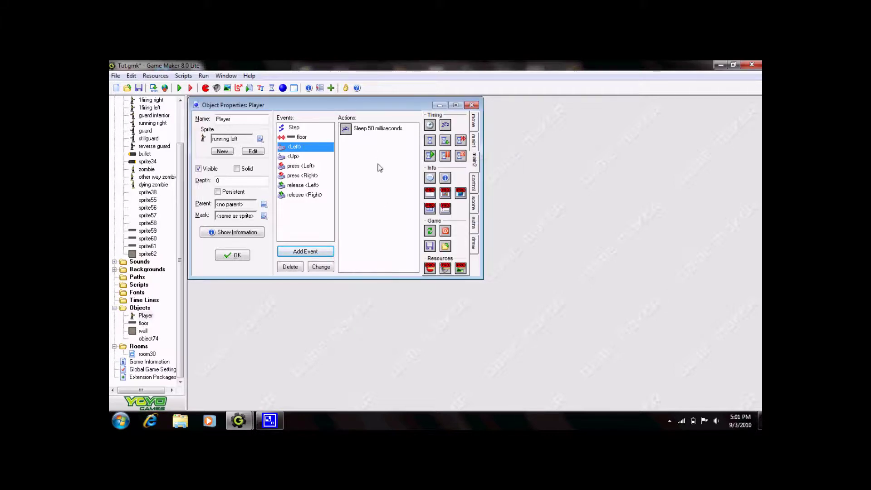
# Add a Change Sprite action to the <Left> event that switches the Player to sprite63.
pyautogui.click(473, 123)
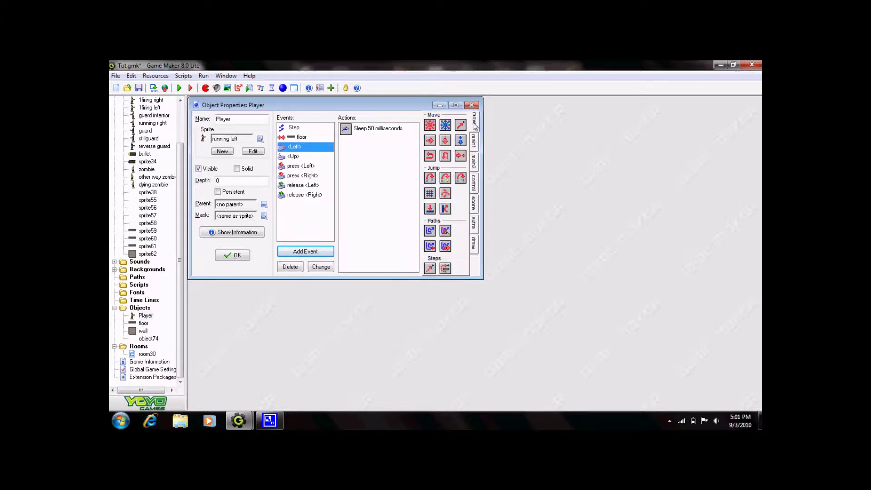
pyautogui.click(474, 162)
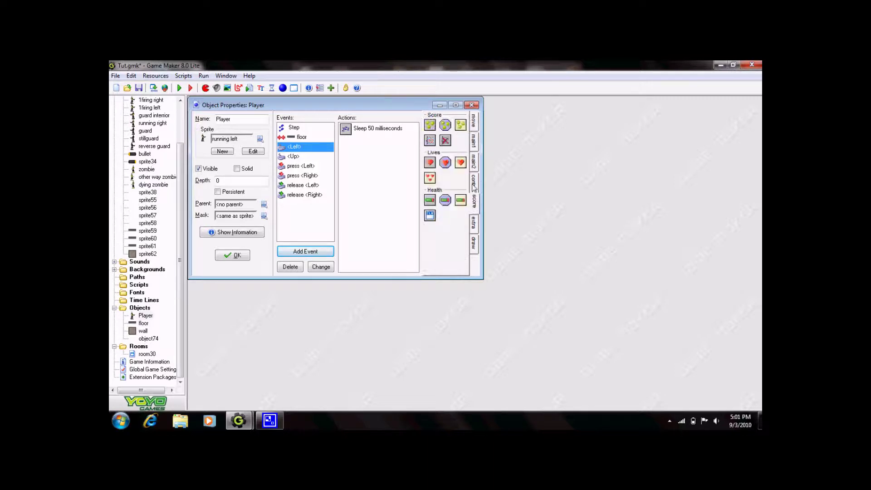
pyautogui.click(474, 183)
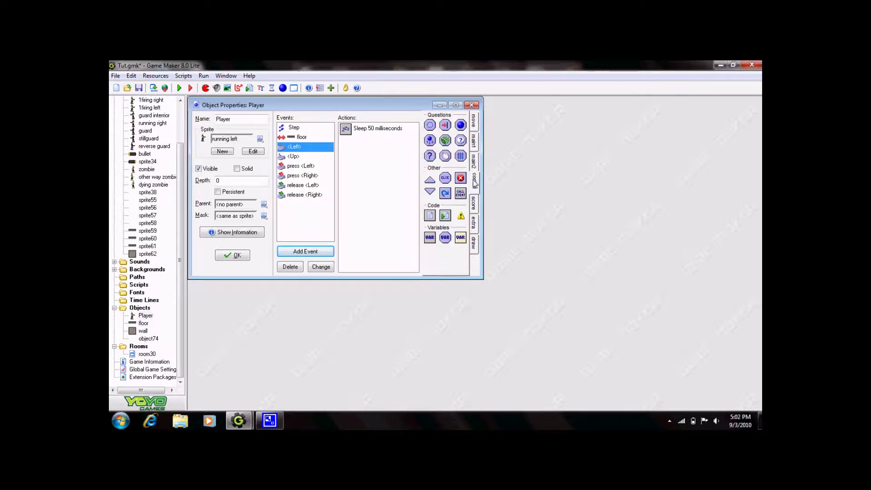
pyautogui.click(475, 206)
pyautogui.click(474, 184)
pyautogui.click(475, 148)
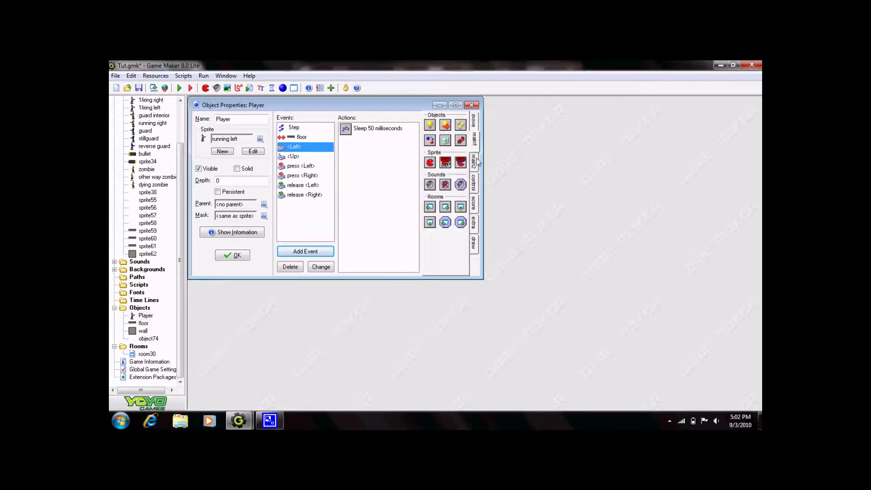
pyautogui.click(475, 162)
pyautogui.click(474, 142)
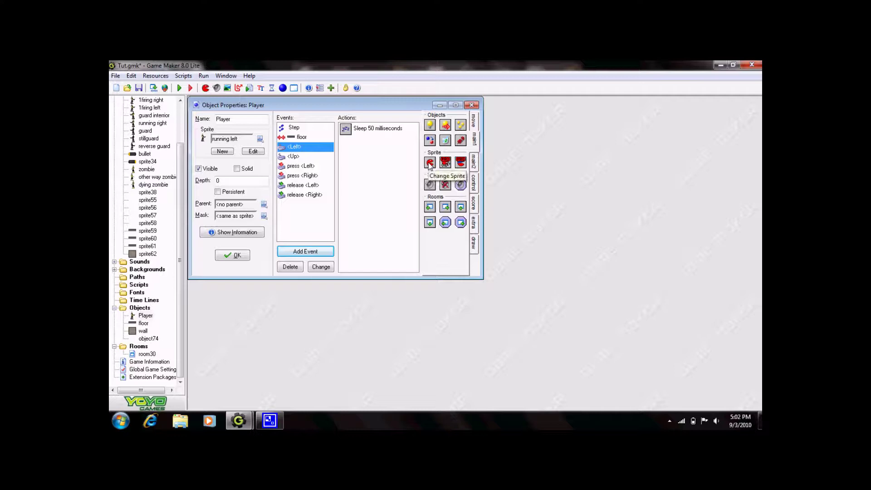
pyautogui.moveTo(430, 164); pyautogui.dragTo(374, 159)
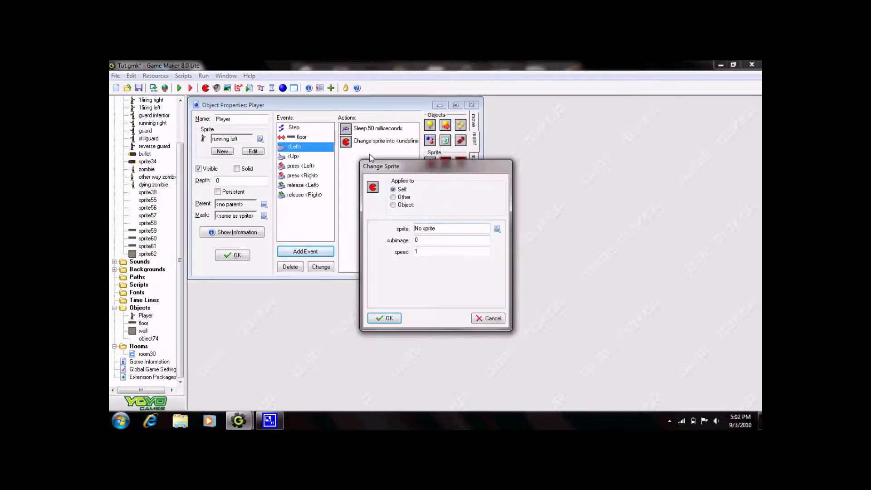
pyautogui.click(497, 229)
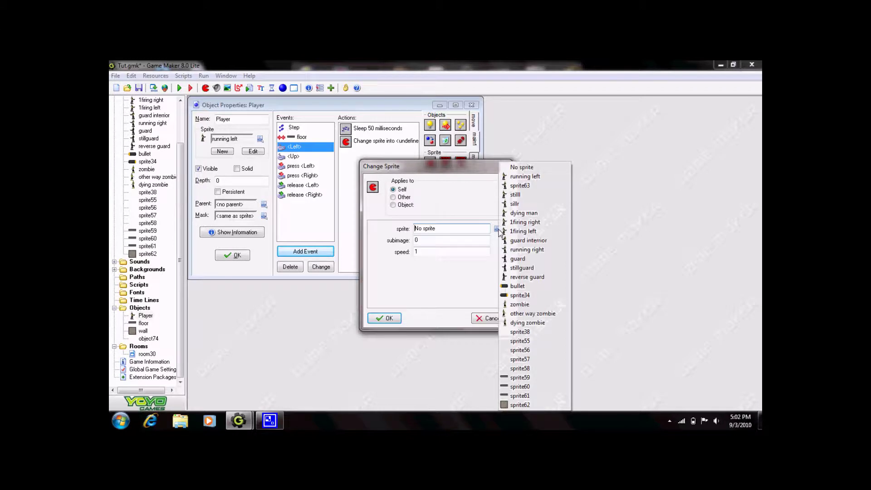
pyautogui.click(527, 187)
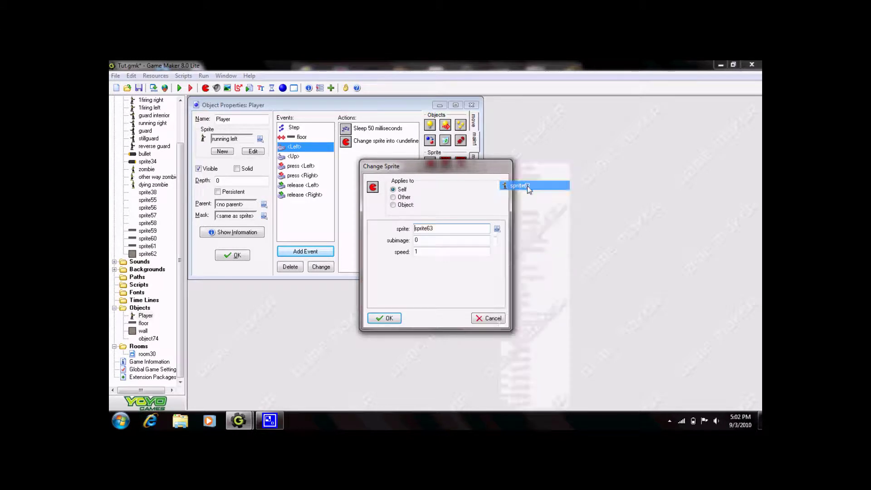
pyautogui.click(386, 318)
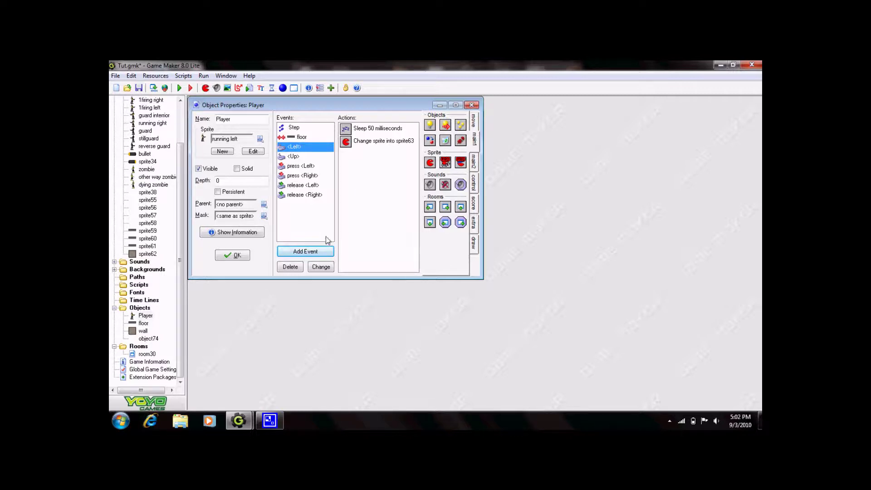
# Add a Keyboard event for the <Right> key to the Player, with a Sleep action of 50 milliseconds.
pyautogui.click(324, 253)
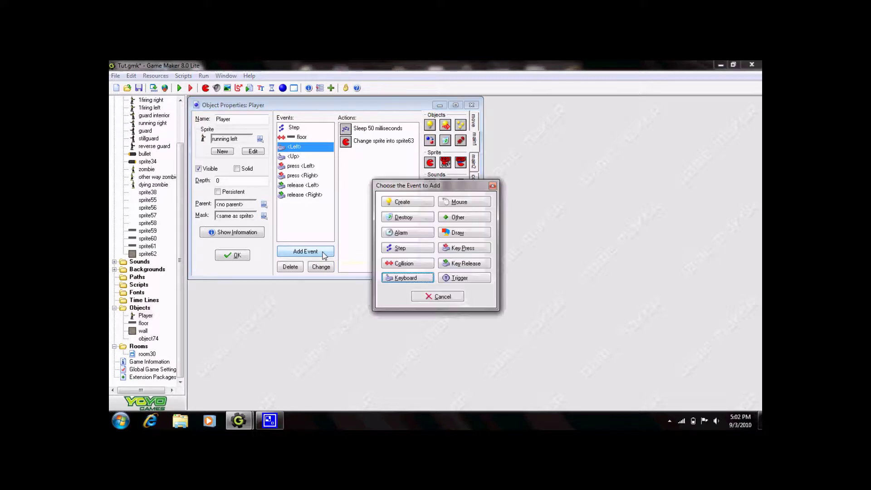
pyautogui.click(399, 277)
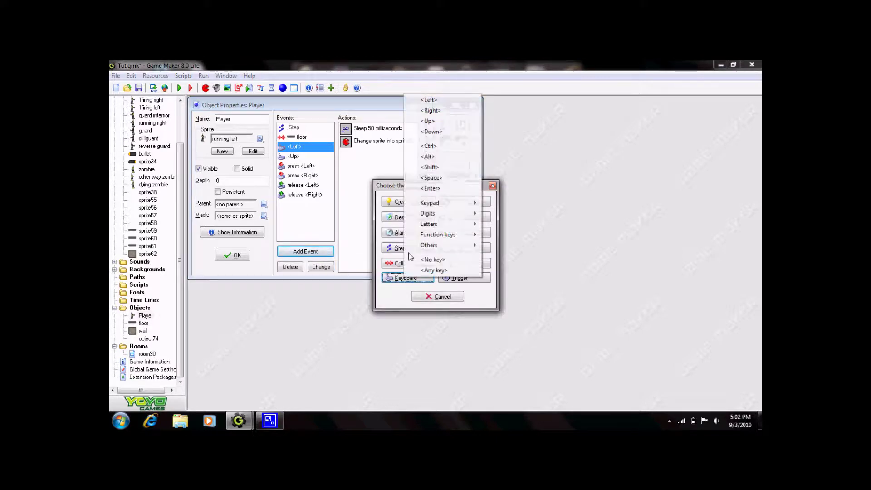
pyautogui.click(430, 110)
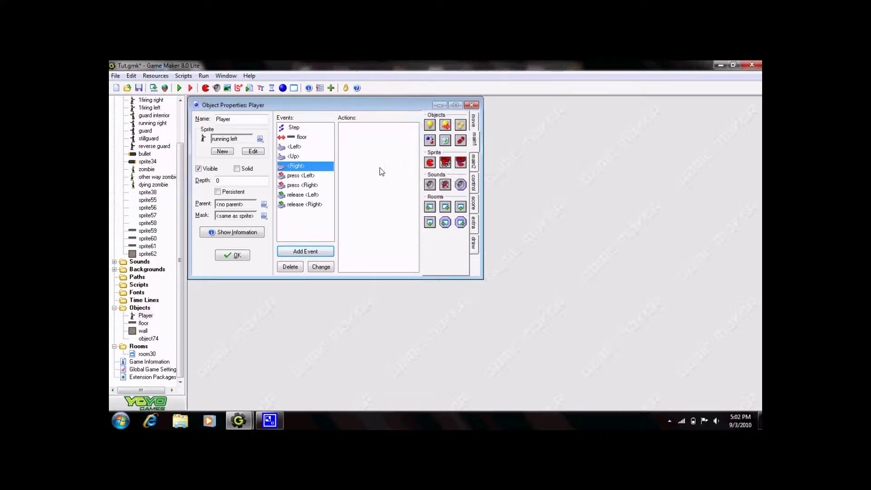
pyautogui.click(474, 164)
pyautogui.moveTo(446, 128); pyautogui.dragTo(392, 163)
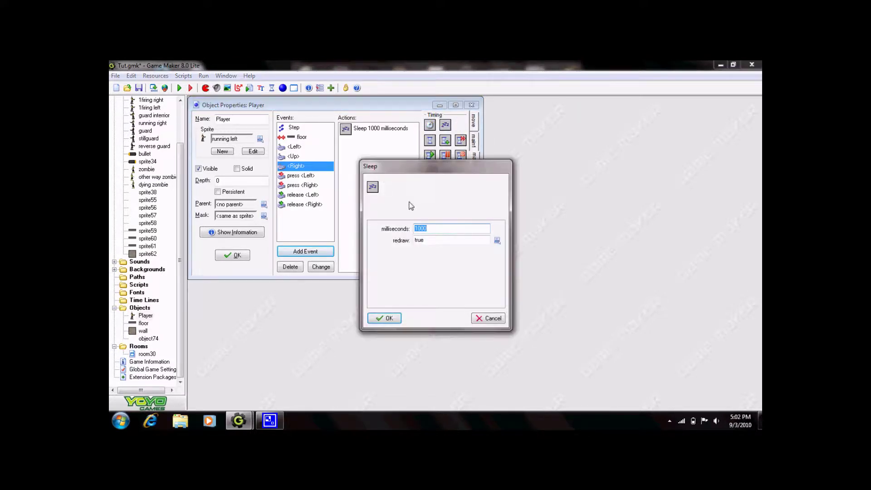
pyautogui.write('50')
pyautogui.click(391, 317)
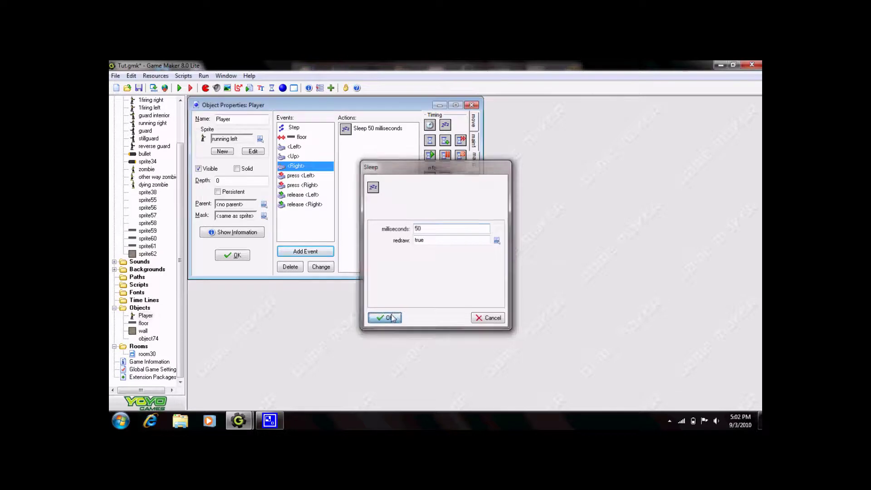
# Add a Change Sprite action to the <Right> event that switches the Player to running left, and save the object.
pyautogui.click(475, 141)
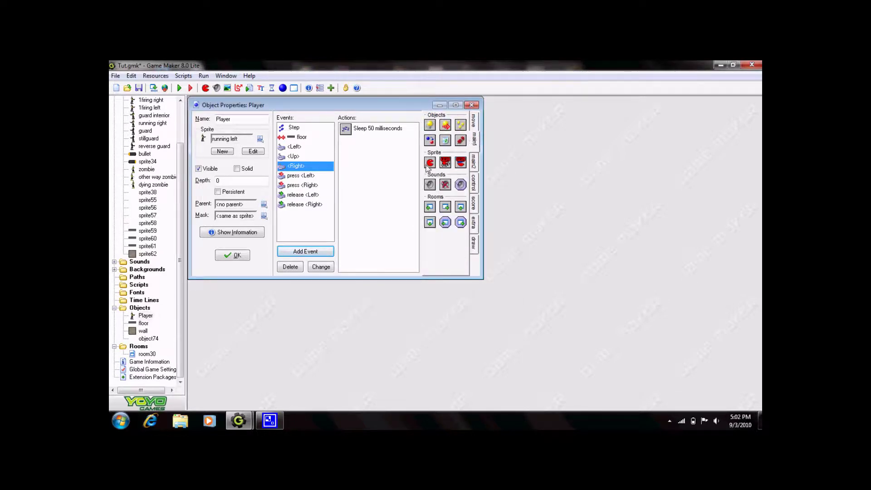
pyautogui.moveTo(429, 162); pyautogui.dragTo(380, 179)
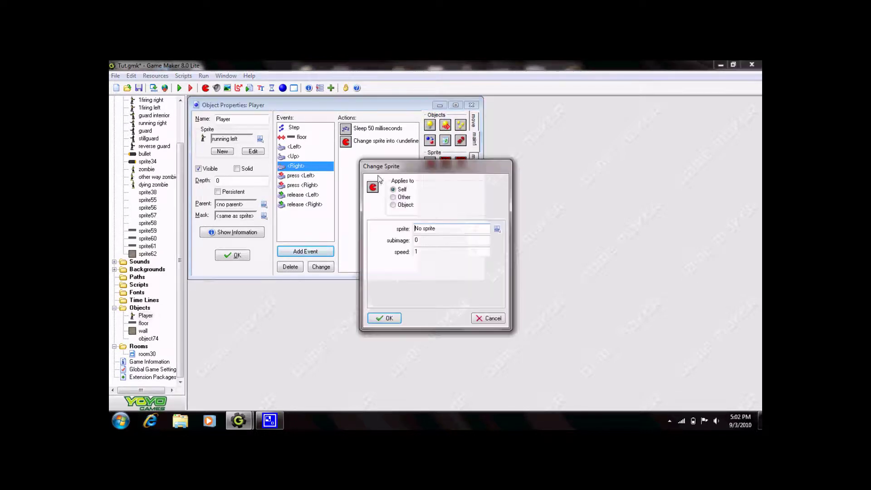
pyautogui.click(497, 229)
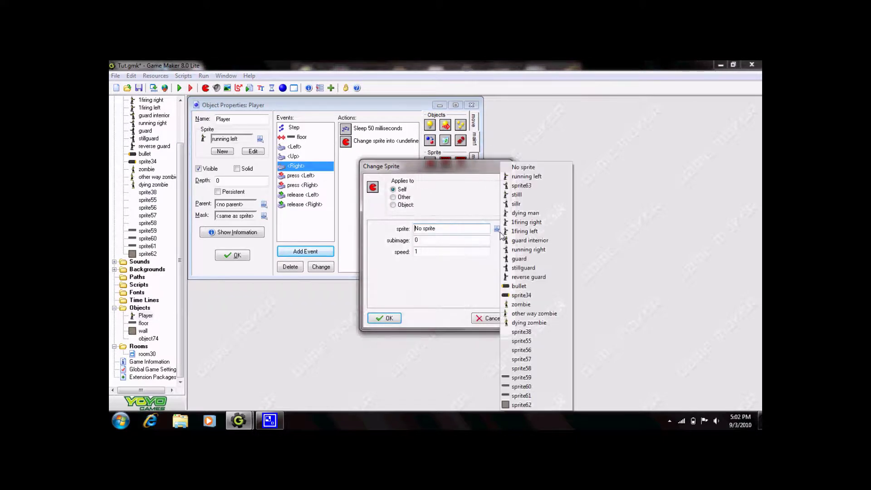
pyautogui.click(526, 176)
pyautogui.click(382, 317)
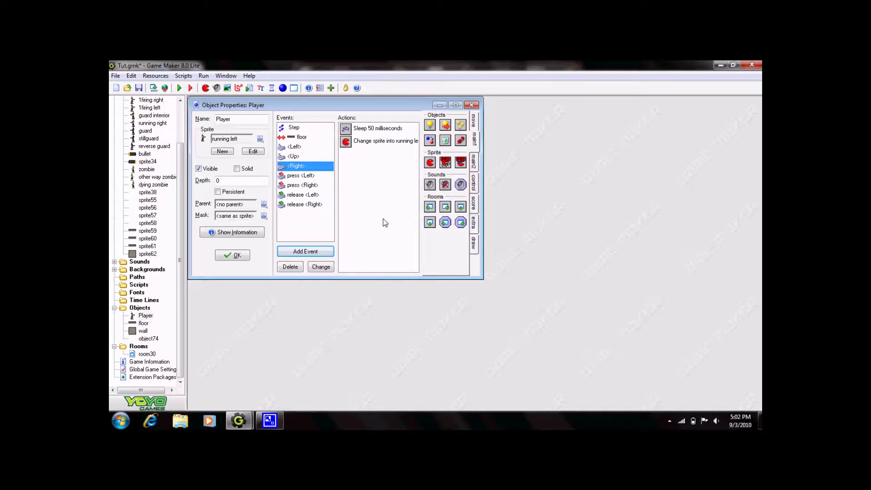
pyautogui.click(234, 256)
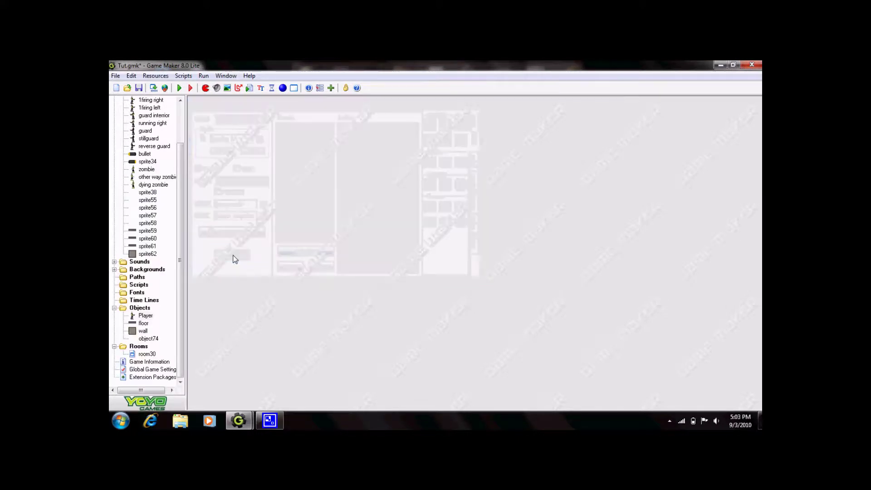
# Run the game, test the Player's running animation in both directions, and close the game window.
pyautogui.click(179, 88)
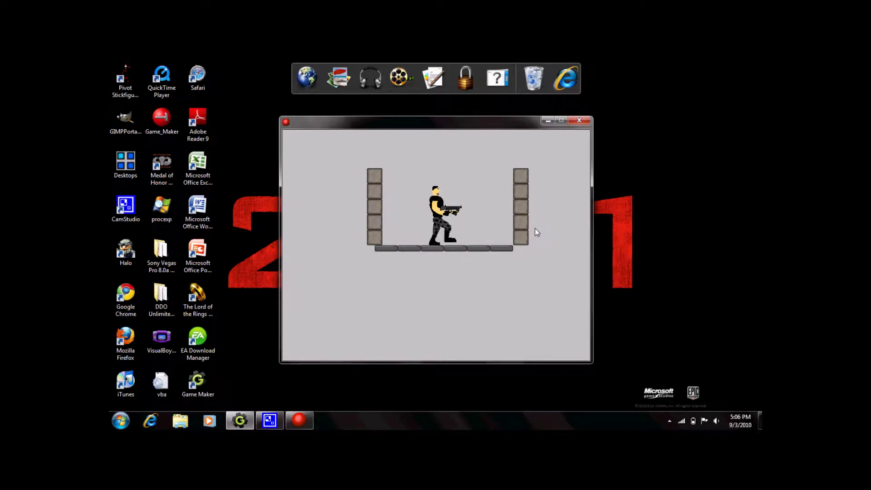
pyautogui.press('Right')
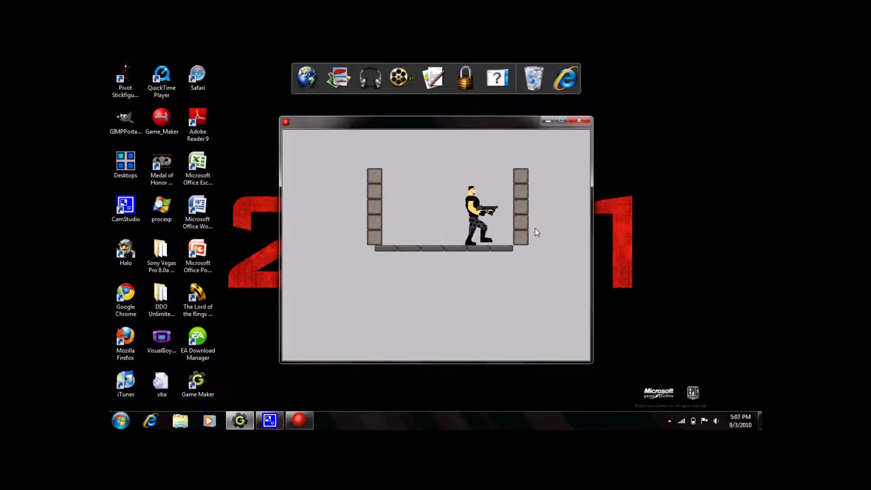
pyautogui.press('Left')
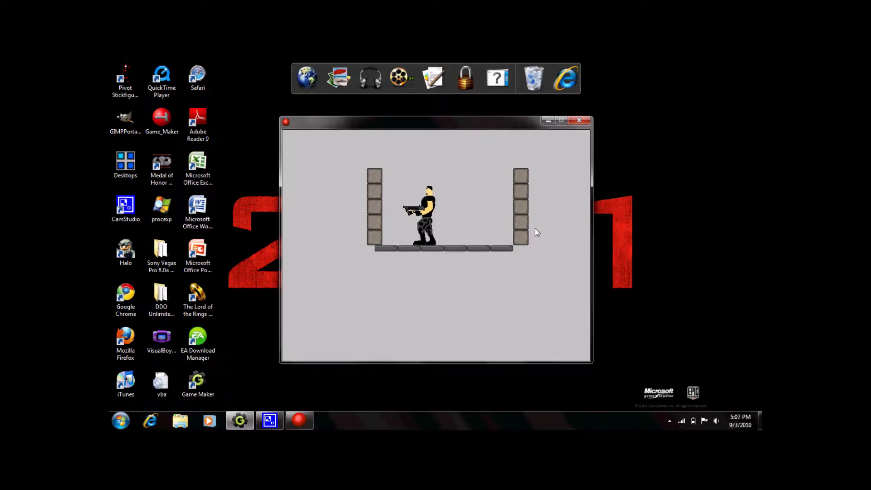
pyautogui.press('Right')
pyautogui.press('Left')
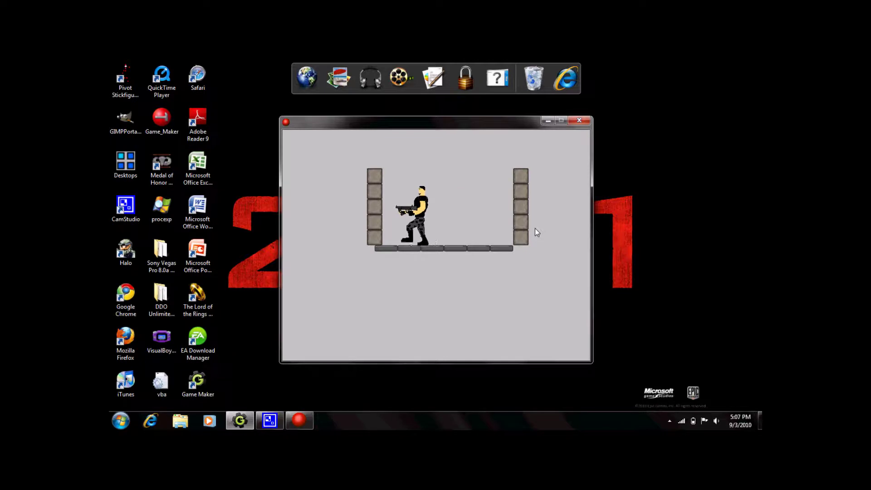
pyautogui.click(582, 120)
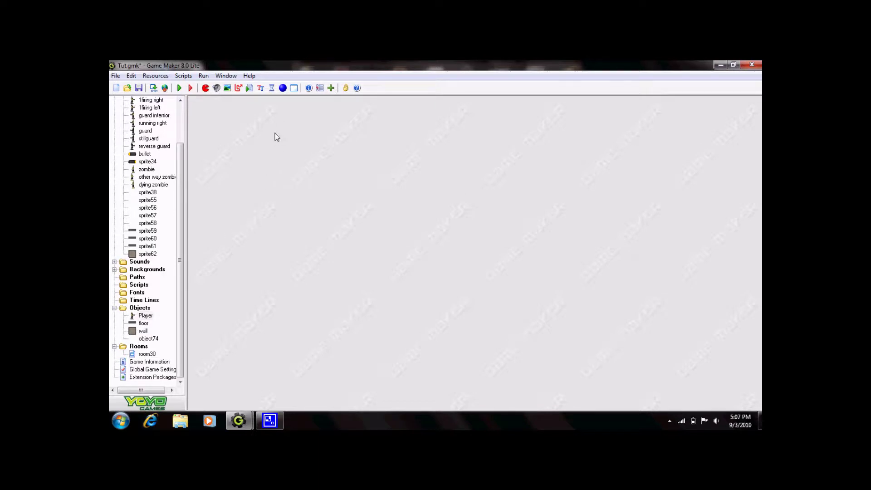
# Create a new empty background resource and browse the Backgrounds folder for an image without loading one.
pyautogui.click(227, 88)
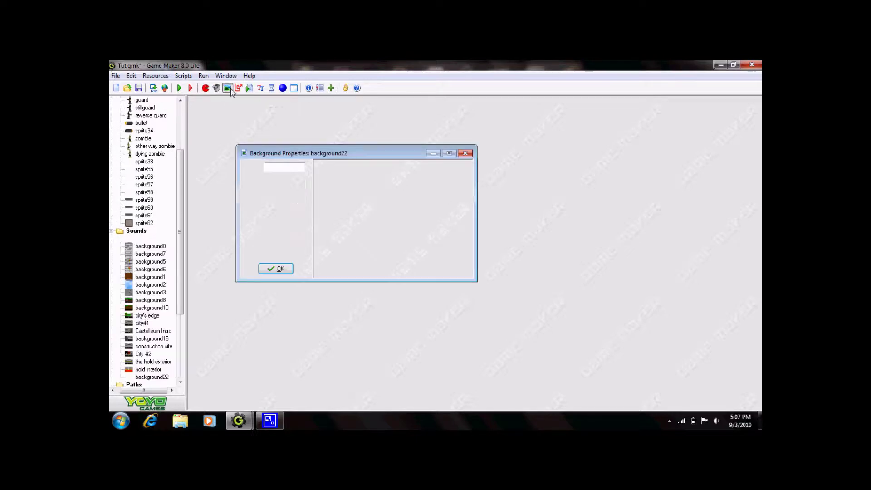
pyautogui.click(279, 185)
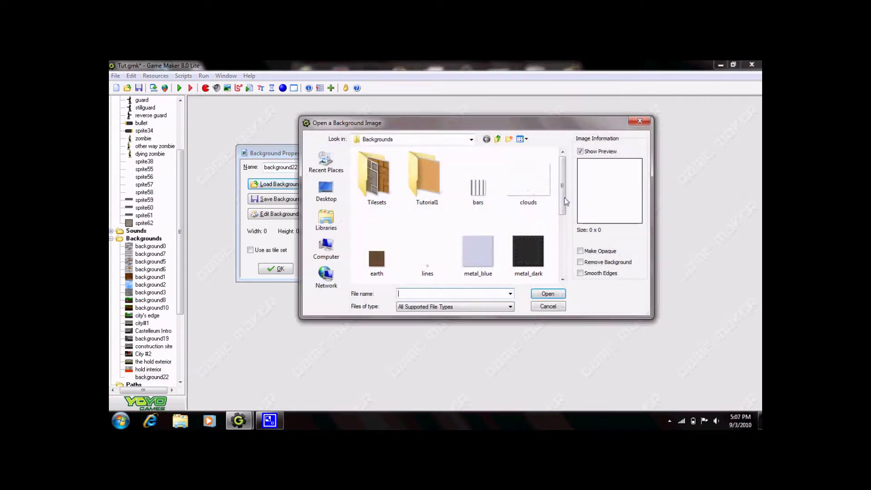
pyautogui.moveTo(564, 199); pyautogui.dragTo(565, 262)
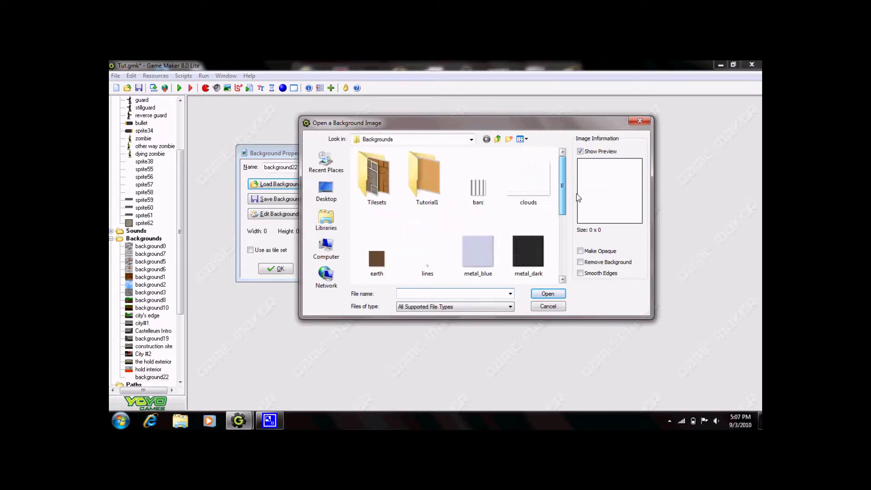
pyautogui.click(548, 306)
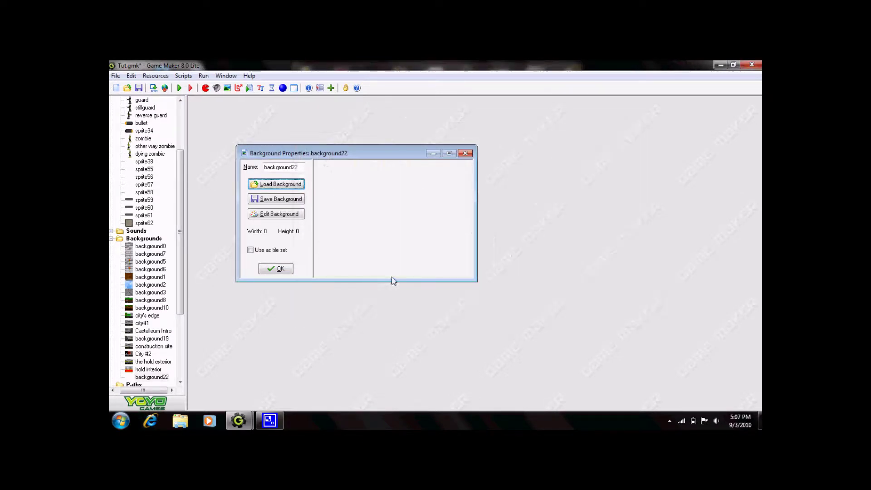
pyautogui.click(464, 154)
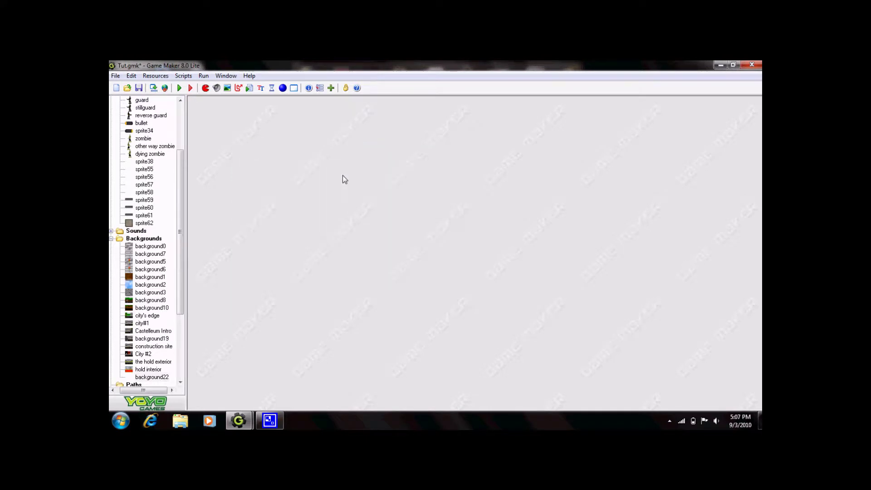
# Open background10 at full window size to examine the forest road image, and close it.
pyautogui.moveTo(184, 216); pyautogui.dragTo(182, 247)
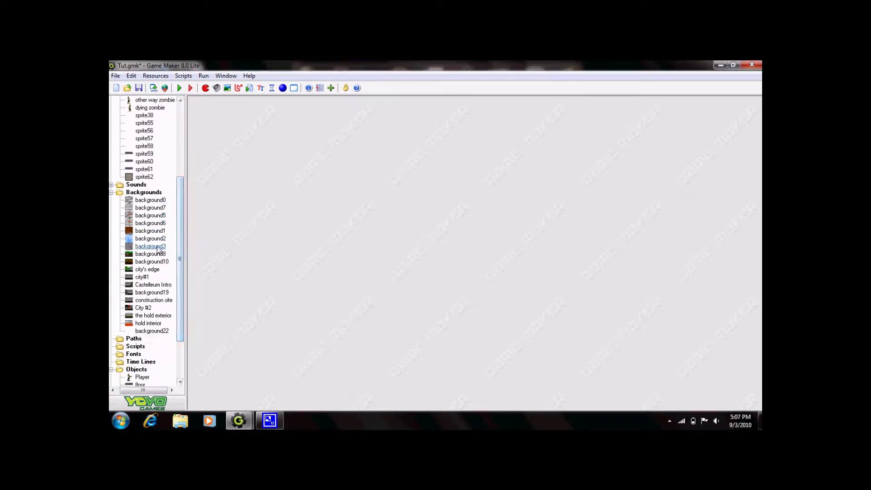
pyautogui.doubleClick(152, 263)
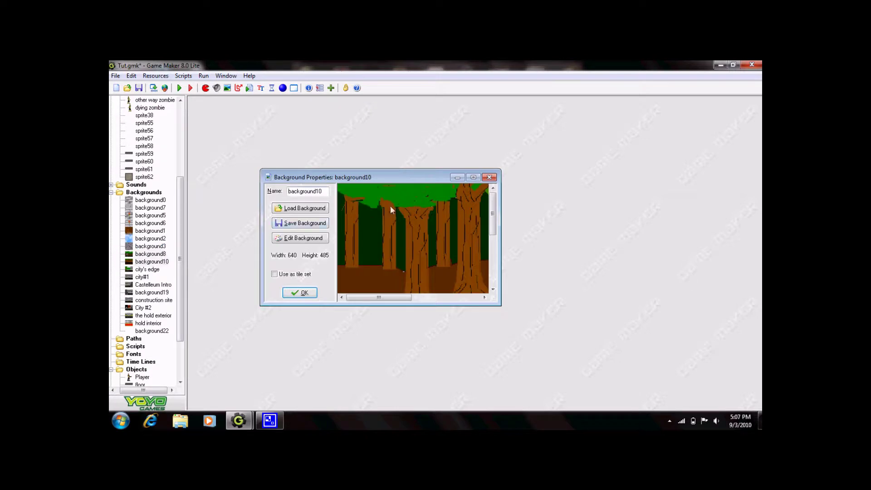
pyautogui.click(473, 178)
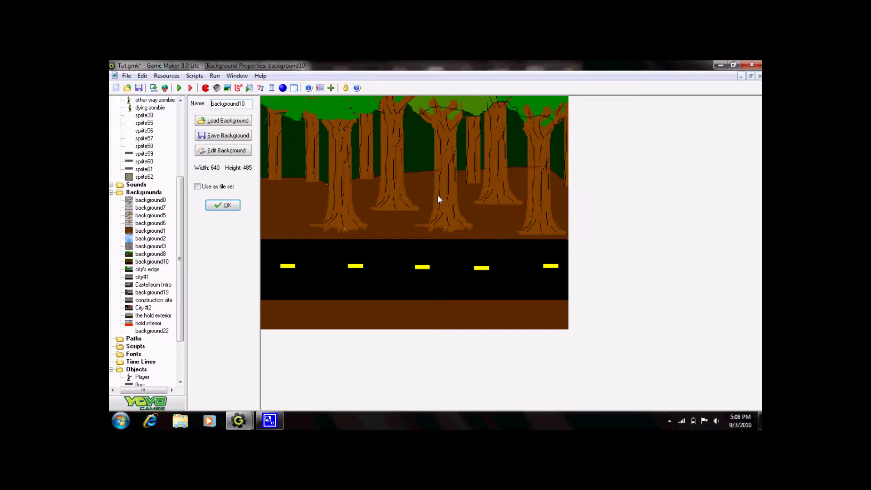
pyautogui.click(760, 76)
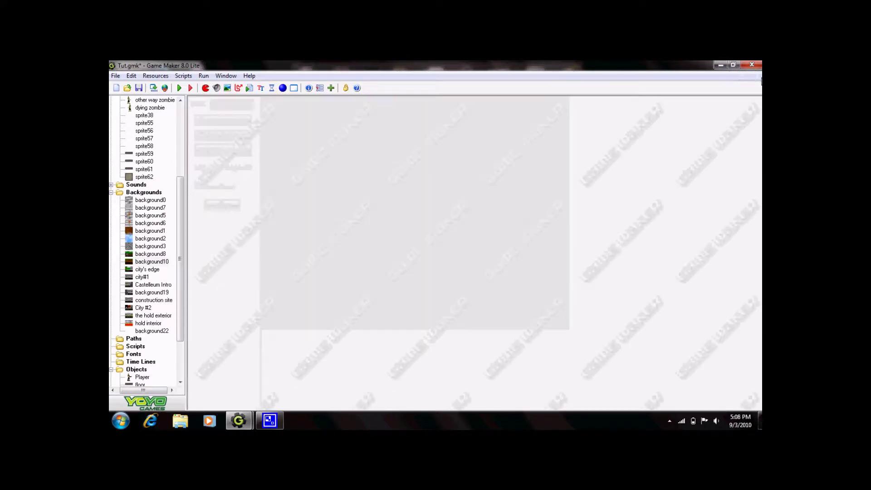
# Open room30 in a maximized window and assign background10 to its Background 0.
pyautogui.moveTo(180, 308); pyautogui.dragTo(180, 348)
pyautogui.click(144, 354)
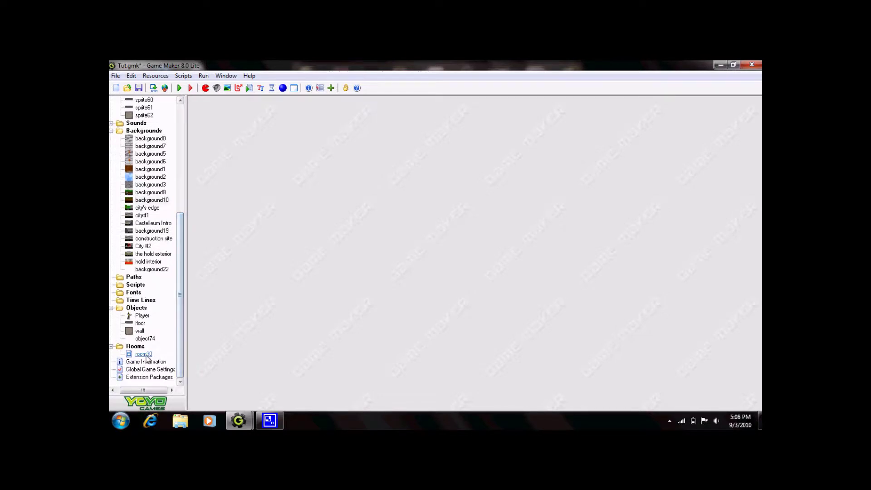
pyautogui.doubleClick(144, 354)
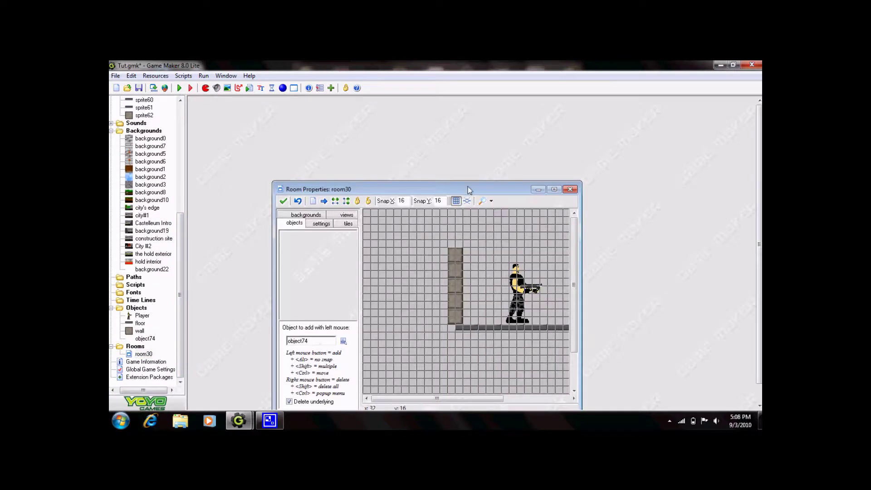
pyautogui.click(565, 189)
pyautogui.click(217, 117)
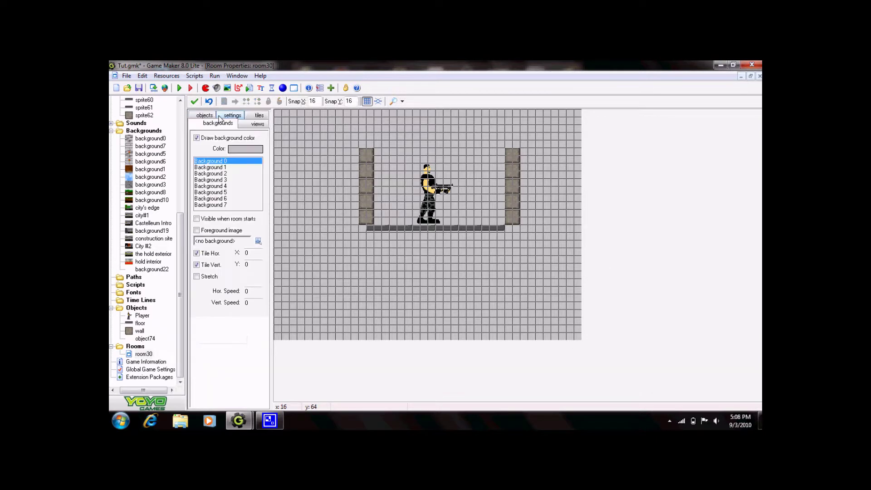
pyautogui.click(259, 241)
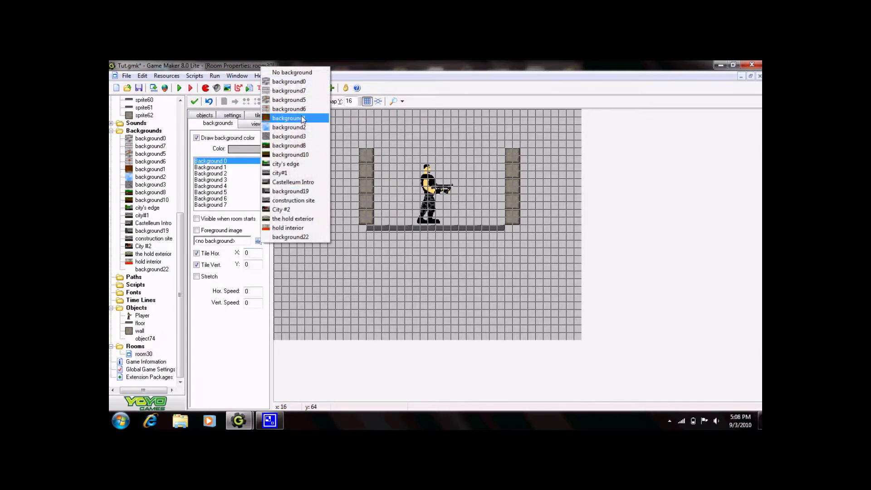
pyautogui.click(302, 155)
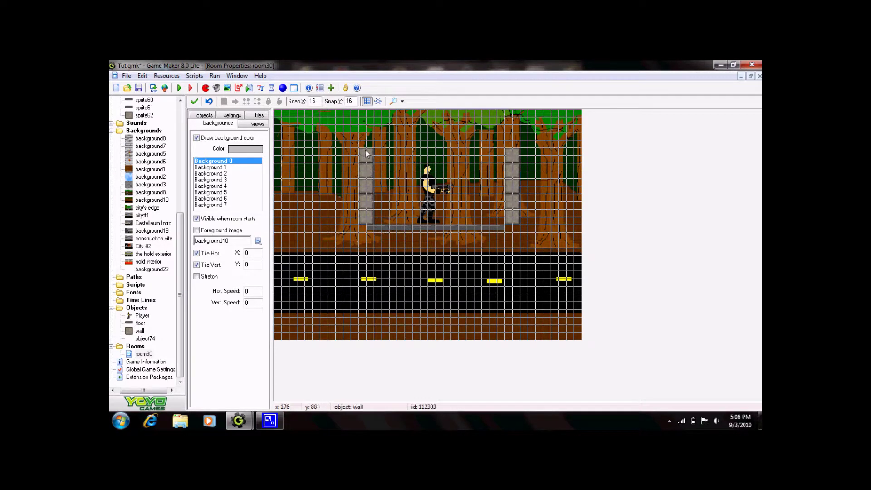
# Delete all existing objects from room30 and lay a continuous row of floor objects along the road's lower edge.
pyautogui.click(205, 117)
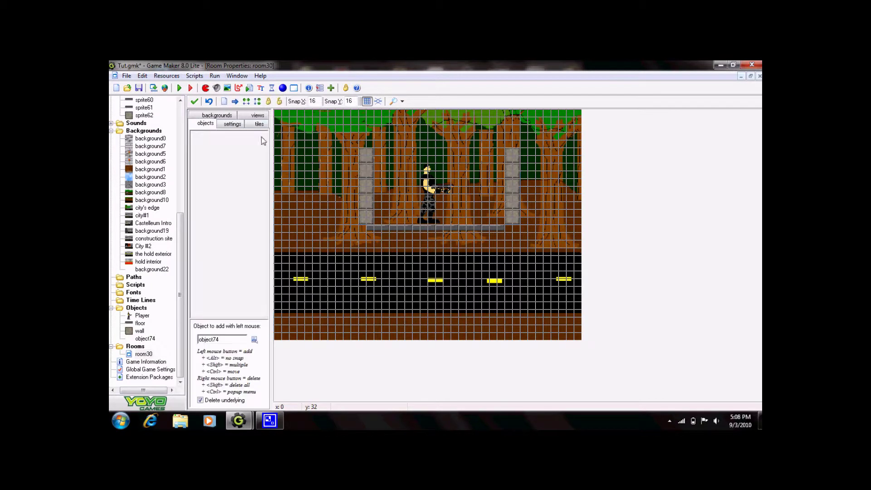
pyautogui.moveTo(365, 154)
pyautogui.mouseDown(button='right')
pyautogui.moveTo(366, 216)
pyautogui.moveTo(384, 232)
pyautogui.moveTo(434, 231)
pyautogui.moveTo(508, 224)
pyautogui.moveTo(511, 150)
pyautogui.mouseUp(button='right')
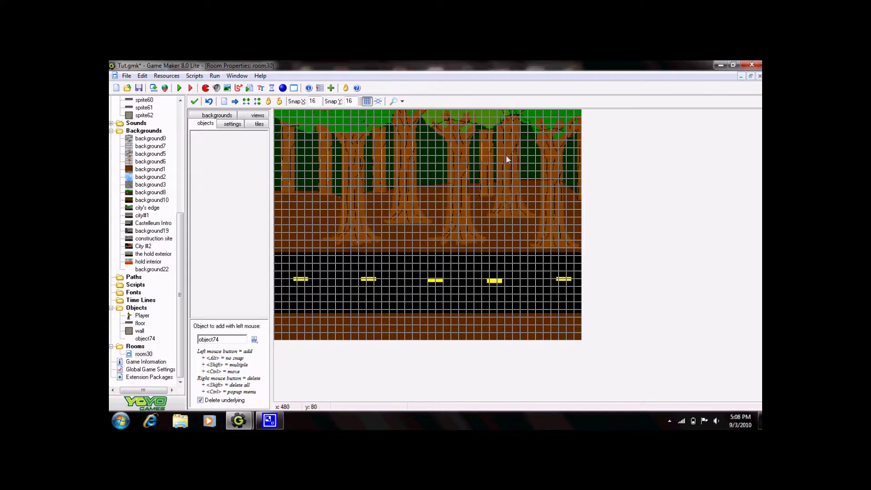
pyautogui.click(258, 341)
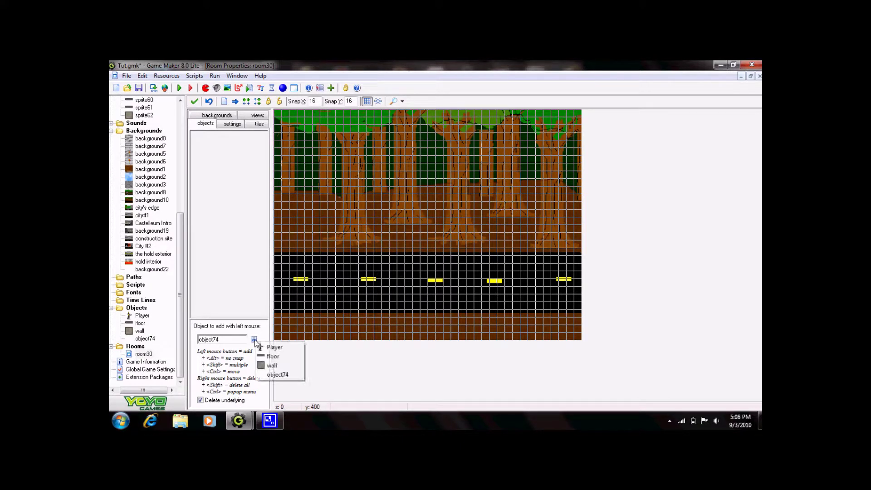
pyautogui.click(268, 357)
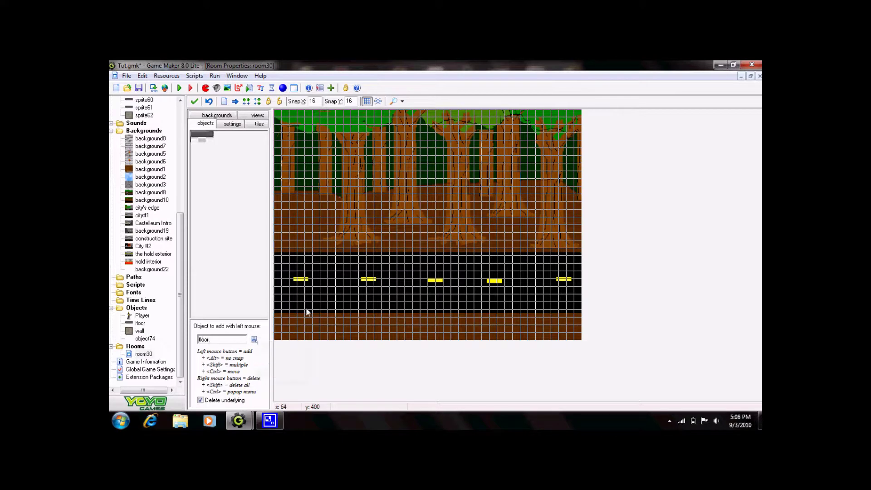
pyautogui.click(281, 318)
pyautogui.keyDown('shift'); pyautogui.moveTo(303, 313); pyautogui.dragTo(354, 309); pyautogui.keyUp('shift')
pyautogui.rightClick(355, 304)
pyautogui.moveTo(368, 309)
pyautogui.keyDown('shift'); pyautogui.mouseDown()
pyautogui.moveTo(557, 311)
pyautogui.moveTo(516, 310)
pyautogui.mouseUp(); pyautogui.keyUp('shift')
pyautogui.click(440, 310)
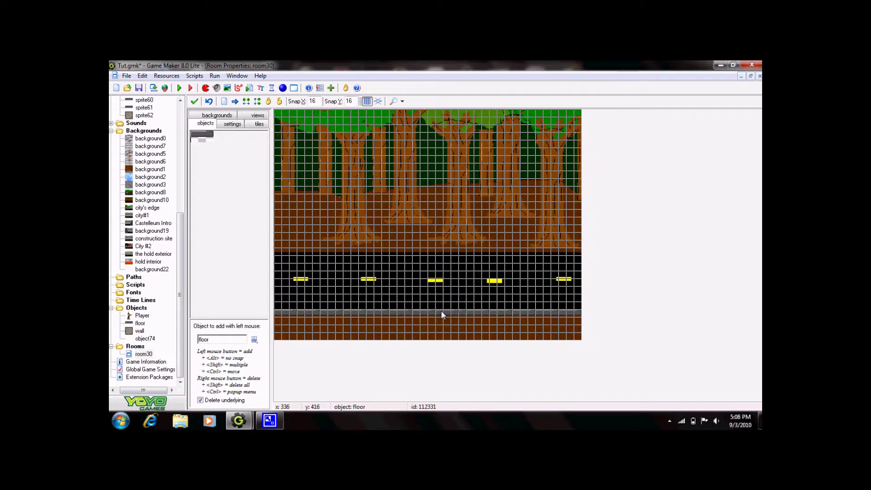
# Build columns of wall objects along the room's left and right edges, from the top down to the floor.
pyautogui.click(254, 340)
pyautogui.click(266, 365)
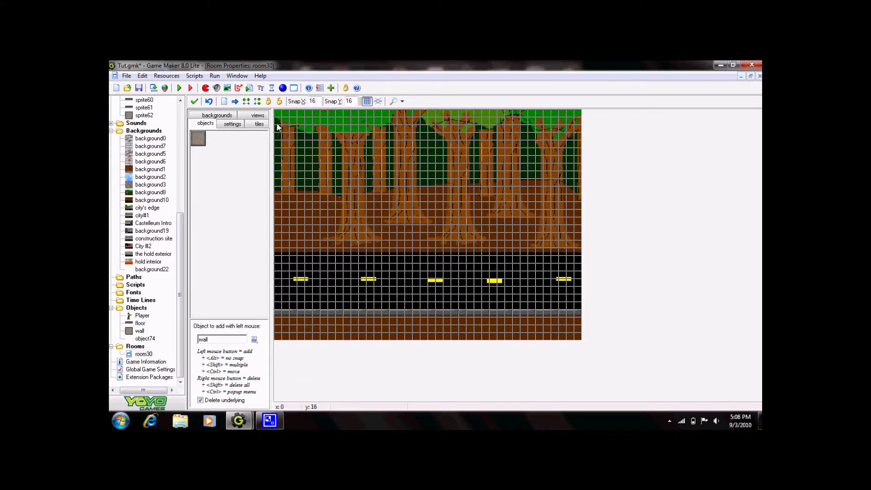
pyautogui.keyDown('shift'); pyautogui.moveTo(277, 113); pyautogui.dragTo(278, 159); pyautogui.keyUp('shift')
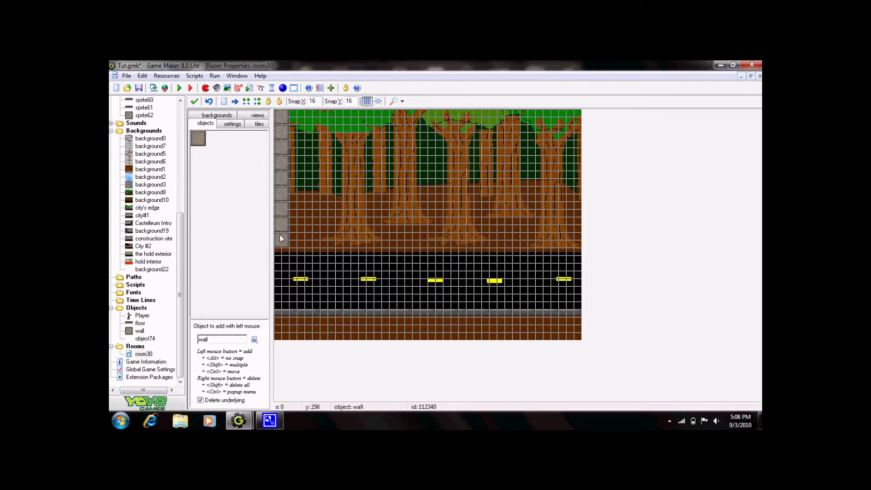
pyautogui.moveTo(281, 254)
pyautogui.keyDown('shift'); pyautogui.mouseDown()
pyautogui.moveTo(281, 301)
pyautogui.moveTo(297, 265)
pyautogui.mouseUp(); pyautogui.keyUp('shift')
pyautogui.rightClick(294, 268)
pyautogui.rightClick(293, 281)
pyautogui.click(281, 272)
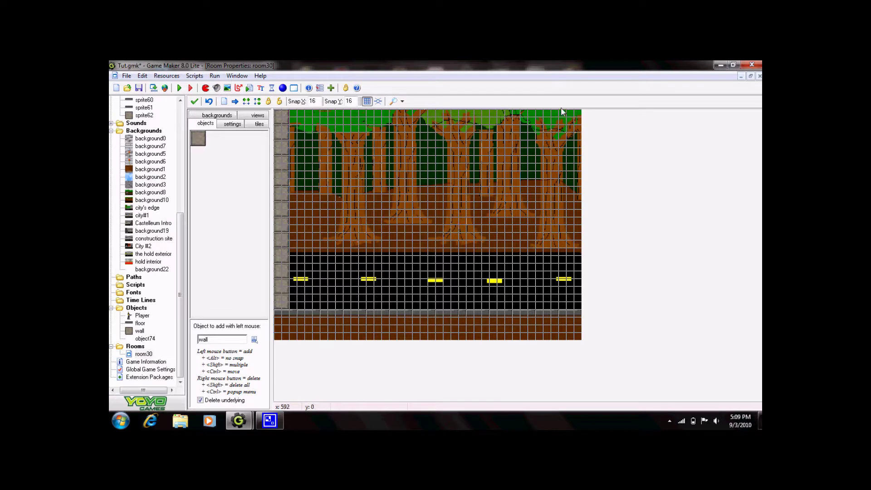
pyautogui.moveTo(573, 117)
pyautogui.keyDown('shift'); pyautogui.mouseDown()
pyautogui.moveTo(570, 265)
pyautogui.moveTo(573, 240)
pyautogui.mouseUp(); pyautogui.keyUp('shift')
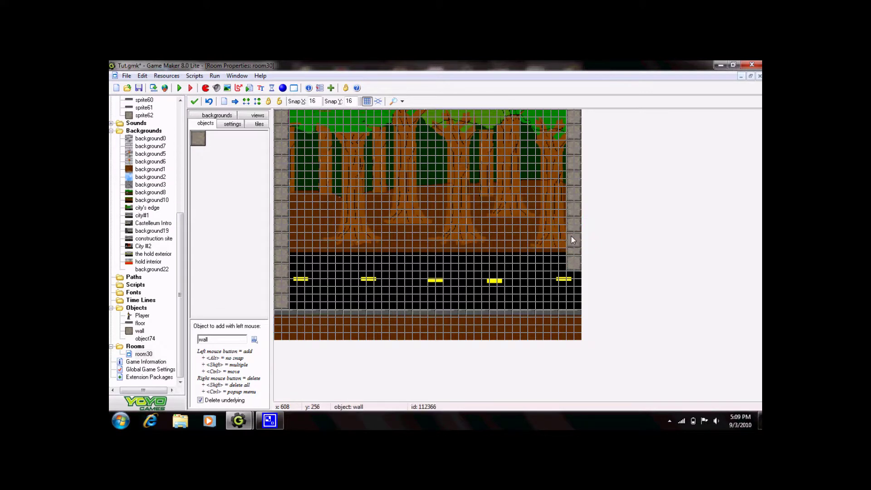
pyautogui.keyDown('shift'); pyautogui.moveTo(572, 297); pyautogui.dragTo(570, 301); pyautogui.keyUp('shift')
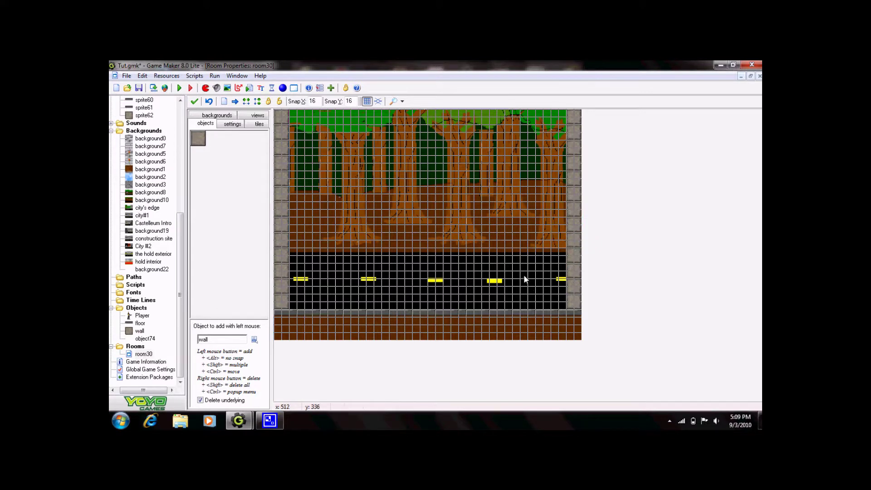
# Place a single Player object on the road near the middle of room30, standing above the floor, and save the room.
pyautogui.click(254, 339)
pyautogui.click(272, 344)
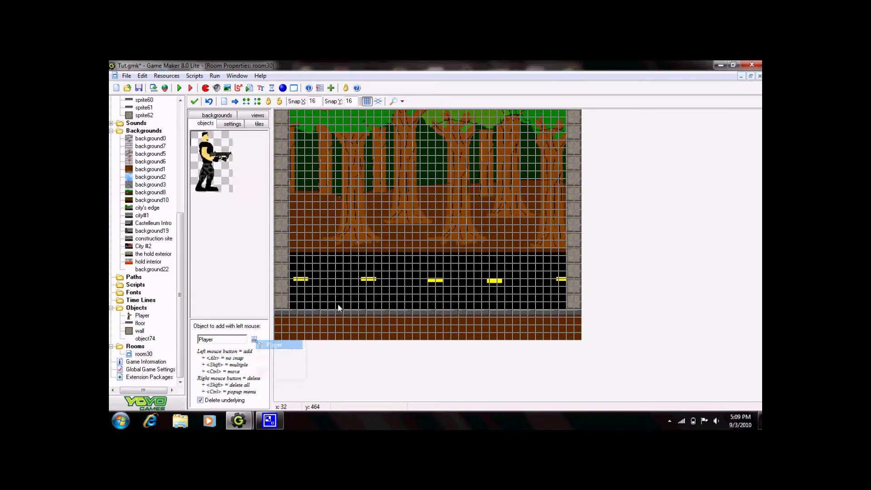
pyautogui.click(392, 259)
pyautogui.rightClick(401, 265)
pyautogui.click(407, 248)
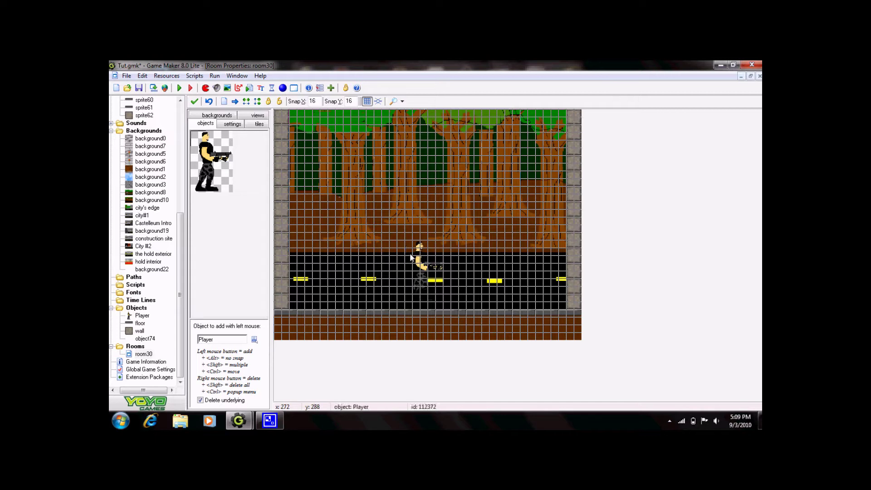
pyautogui.rightClick(410, 257)
pyautogui.click(408, 259)
pyautogui.rightClick(408, 258)
pyautogui.click(408, 251)
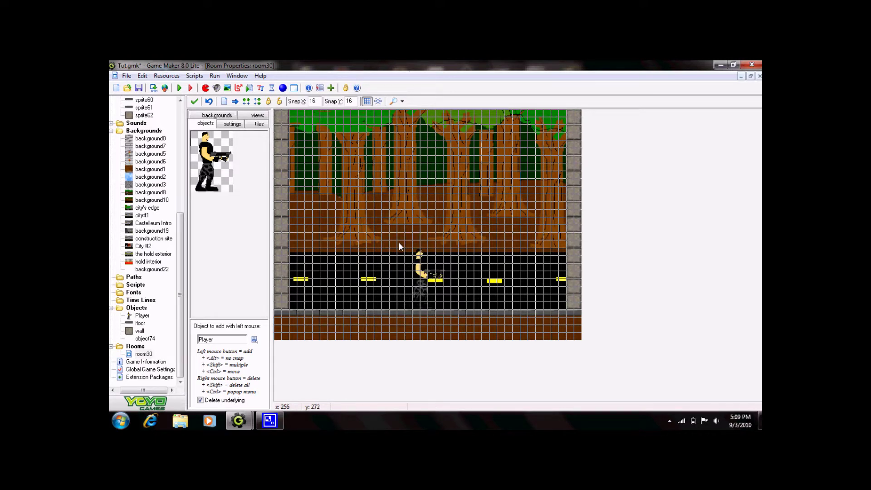
pyautogui.click(194, 102)
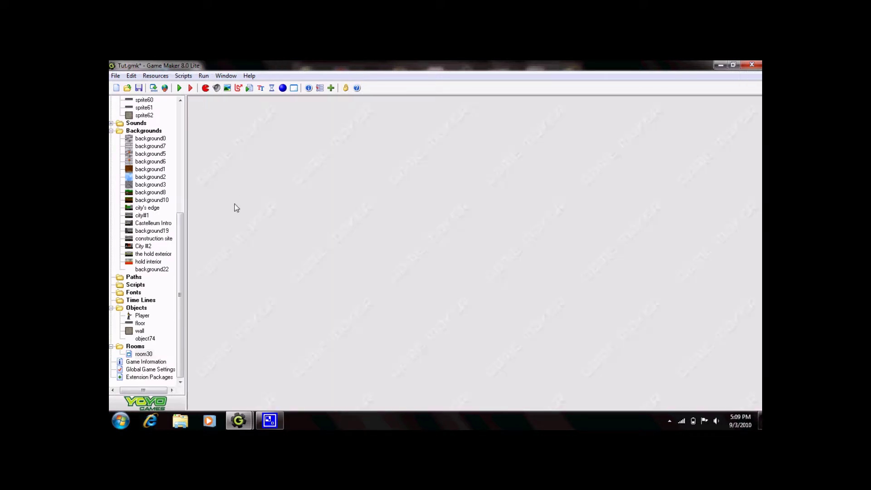
# Make the wall and floor objects invisible while keeping them solid.
pyautogui.doubleClick(139, 331)
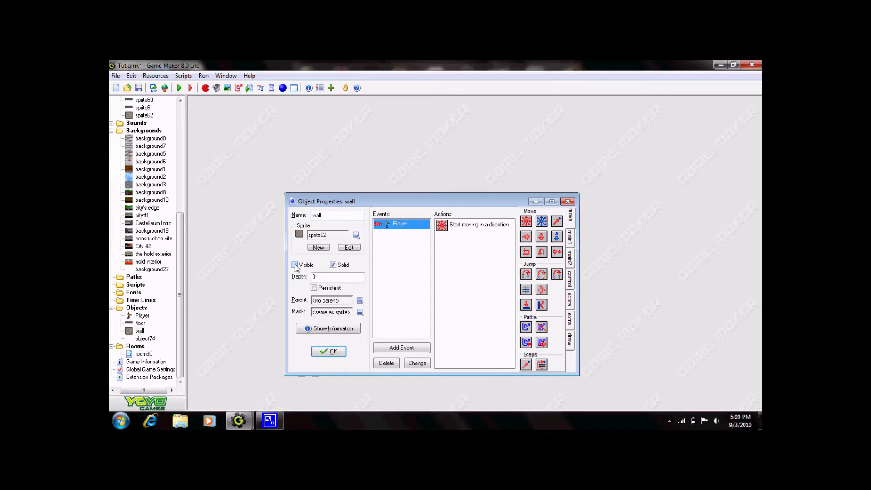
pyautogui.click(295, 266)
pyautogui.click(331, 352)
pyautogui.doubleClick(140, 323)
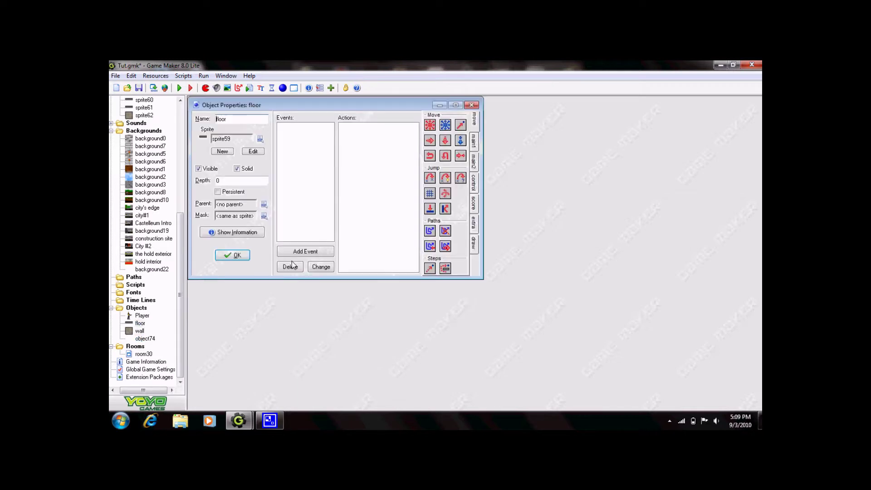
pyautogui.click(204, 172)
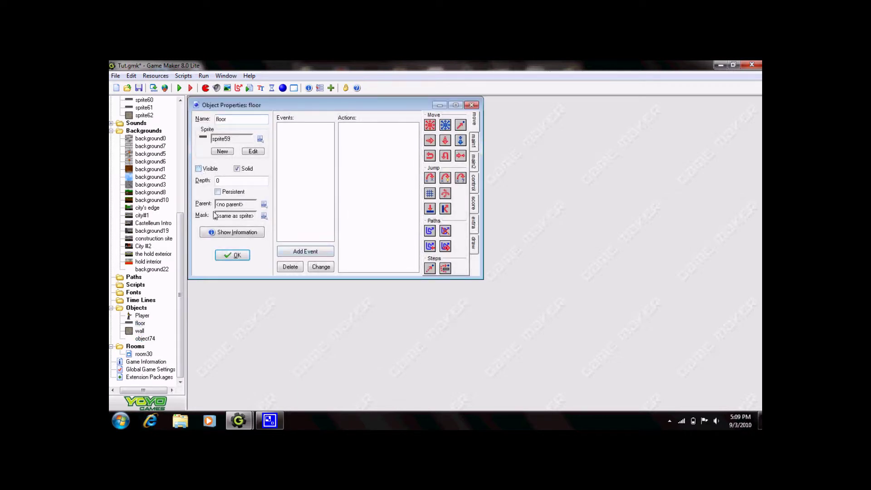
pyautogui.click(229, 255)
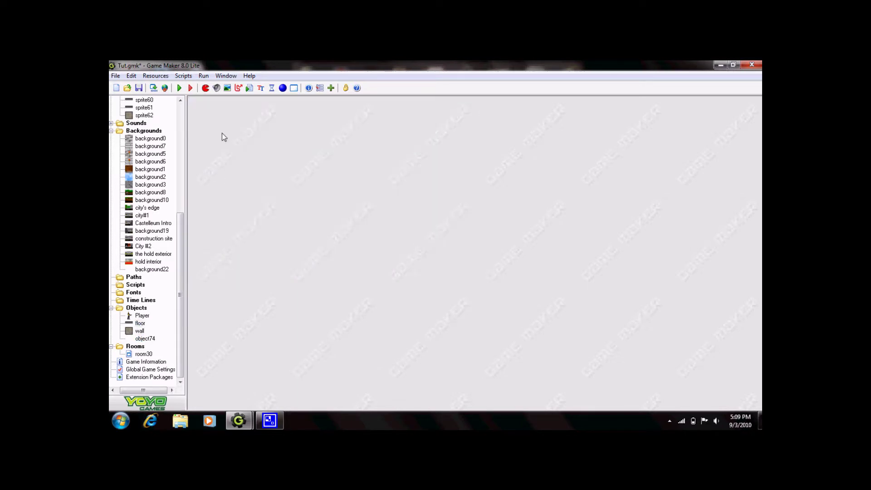
# Run the game to test the Player's jumping and running in both directions across the road, and close the game window.
pyautogui.click(179, 87)
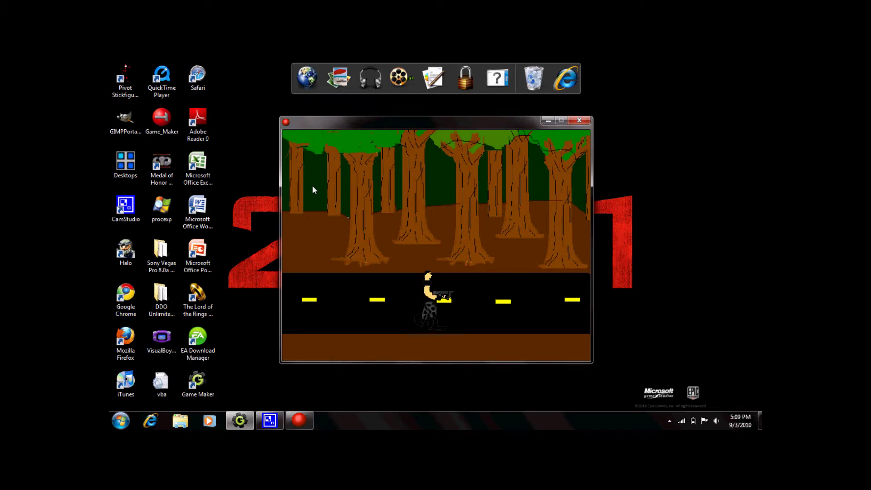
pyautogui.press('Up')
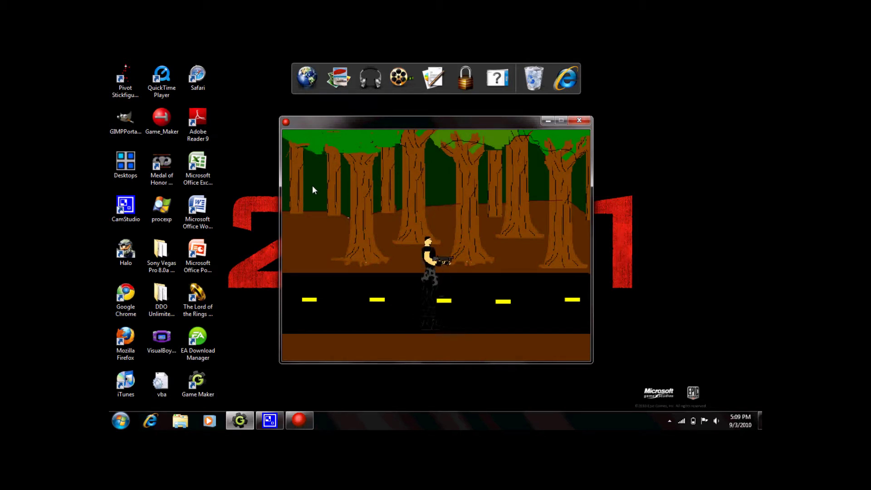
pyautogui.press('Right')
pyautogui.press('Up')
pyautogui.press('Left')
pyautogui.press('Up')
pyautogui.press('Up')
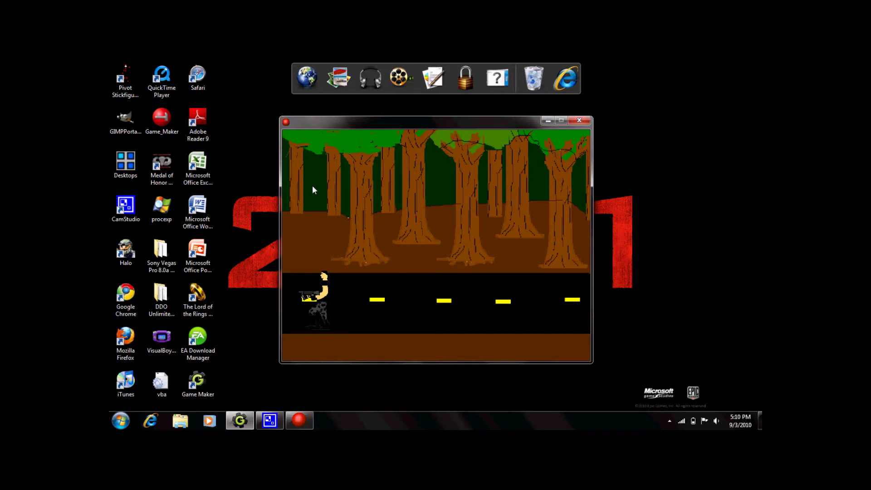
pyautogui.press('Right')
pyautogui.press('Up')
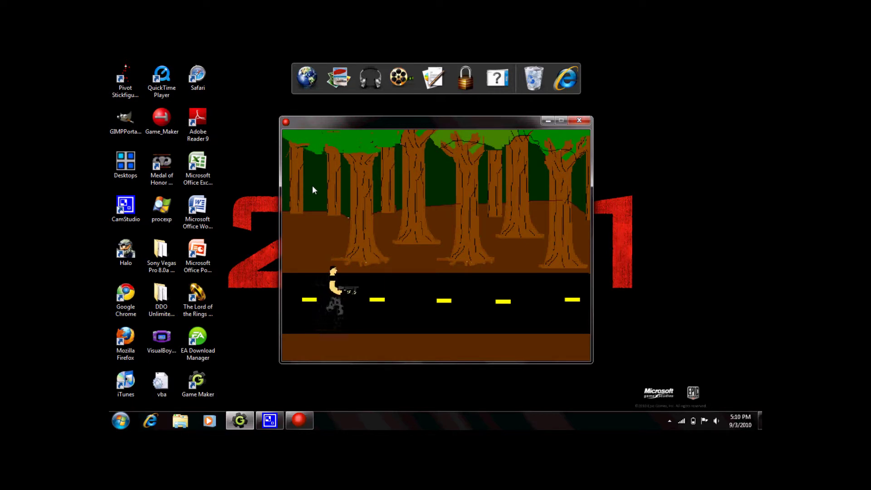
pyautogui.press('Up')
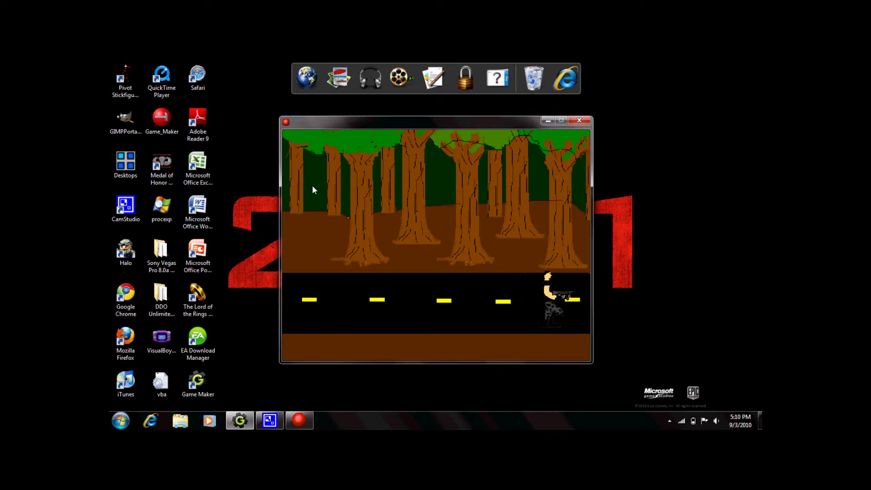
pyautogui.click(579, 120)
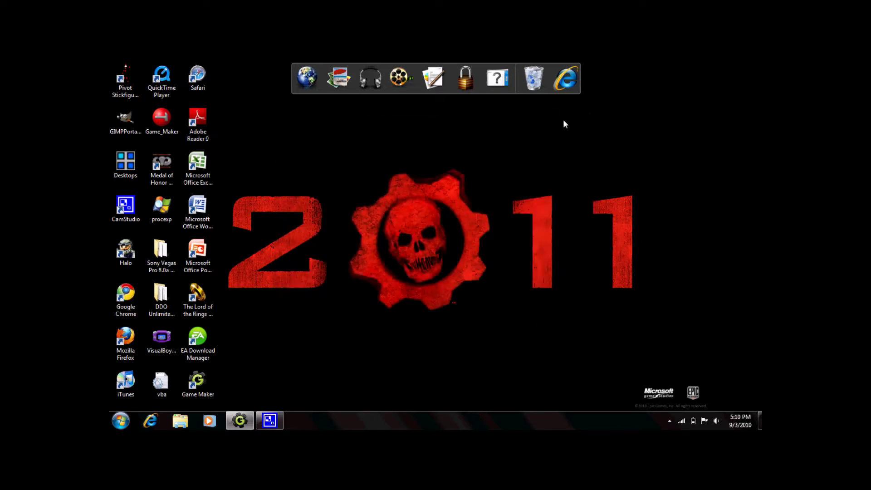